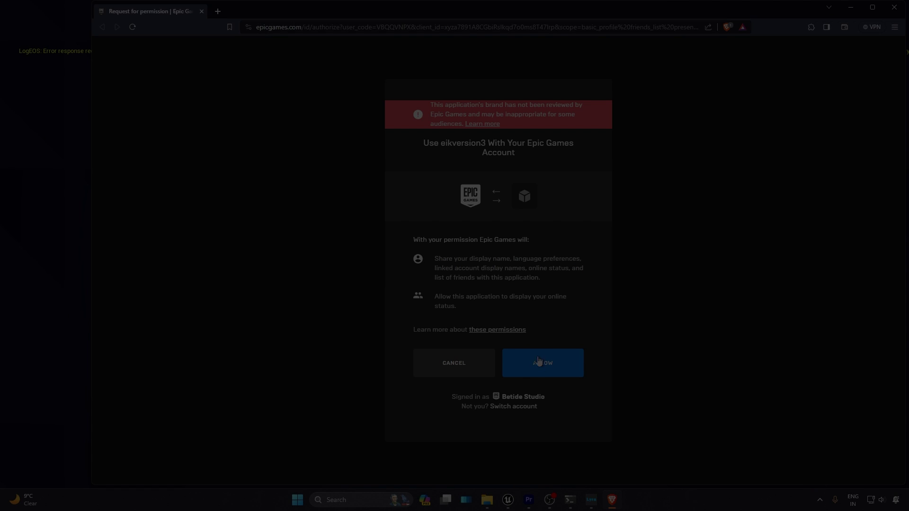
Step: Allow Epic account access, then join the listed online session via Play Lyra > Browse
click(548, 374)
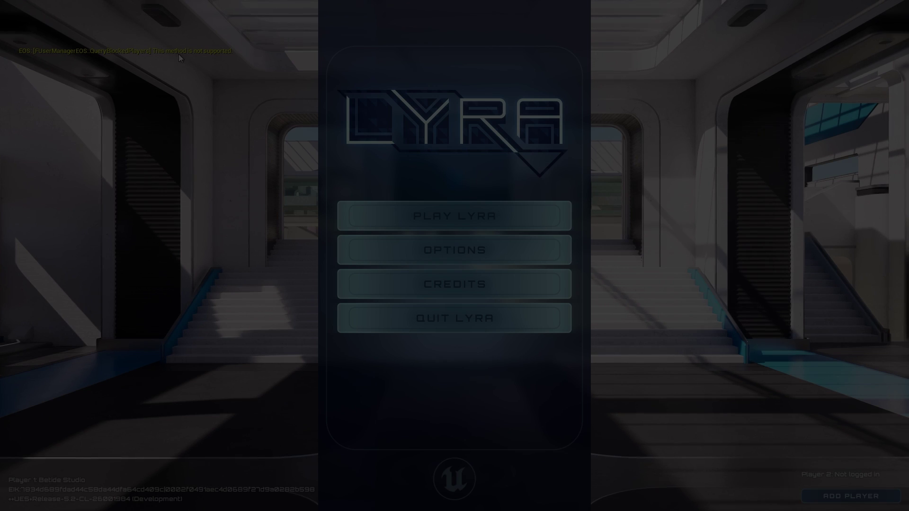
click(409, 215)
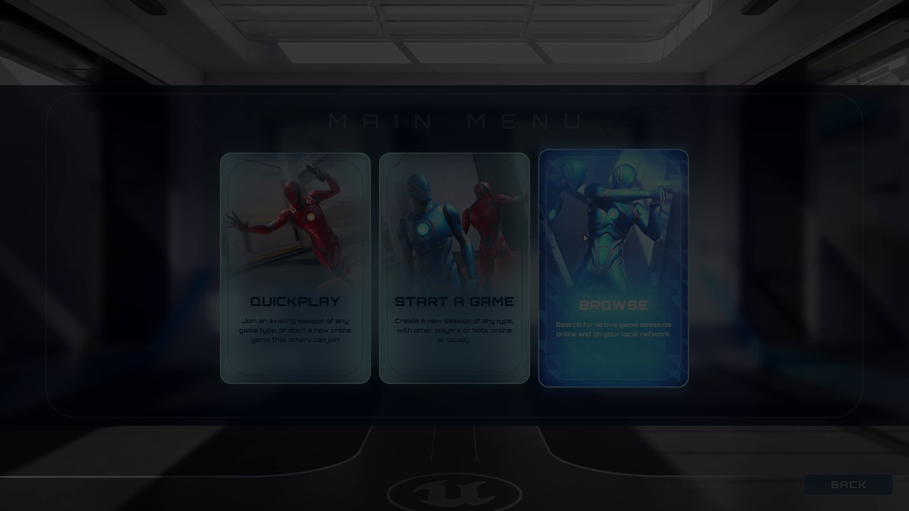
click(584, 235)
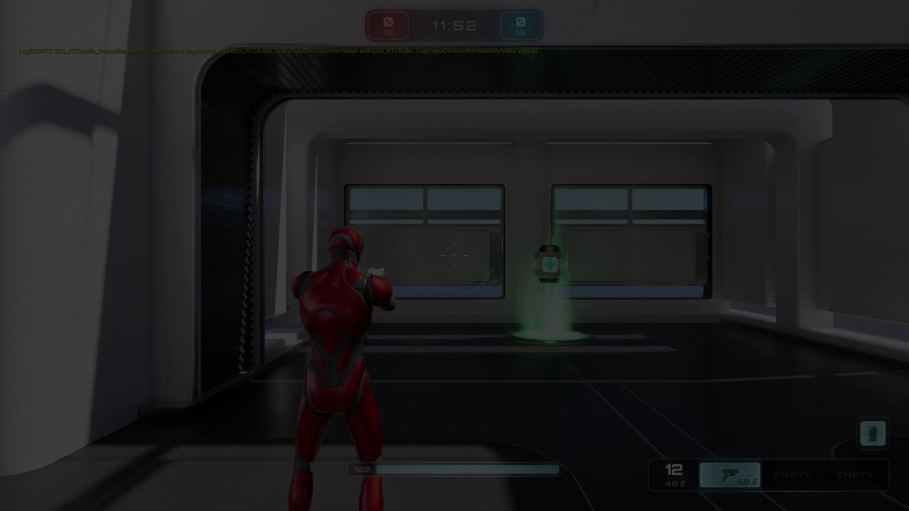
key(w)
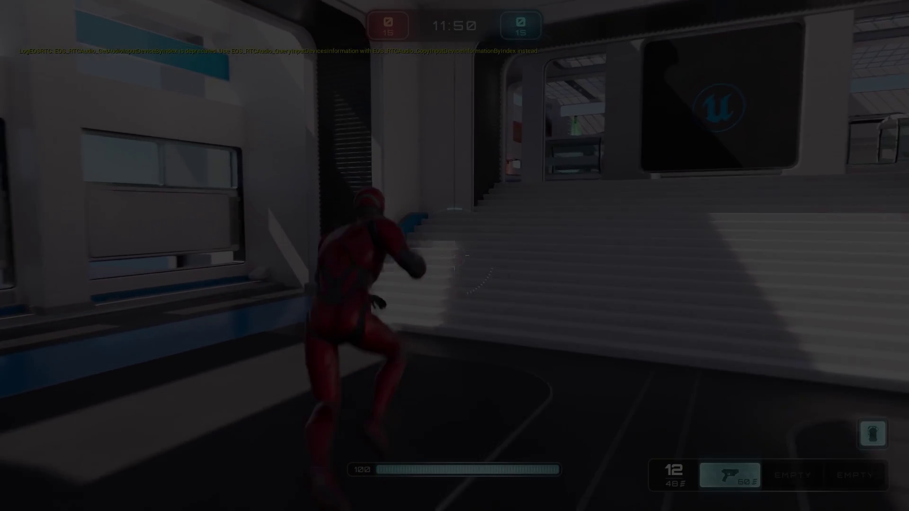
Step: Bring up the Windows Start menu
key(super)
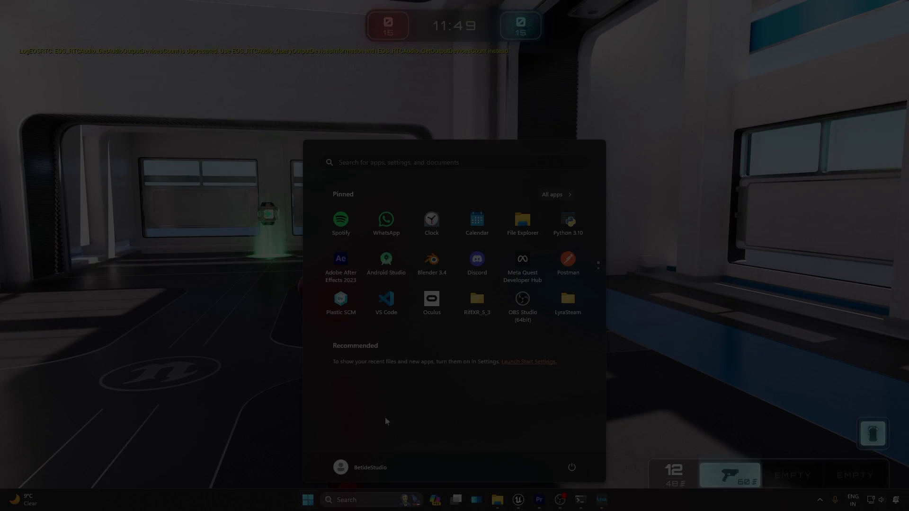
mouse_move(602, 502)
mouse_move(566, 454)
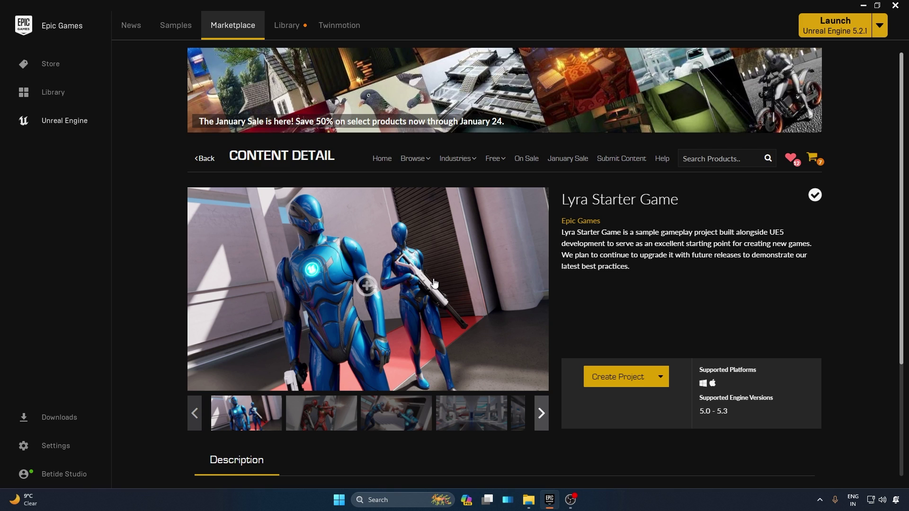
Step: Create a Lyra Starter Game 5.2 project named LyraStarterGame2 on the J: drive
key(super)
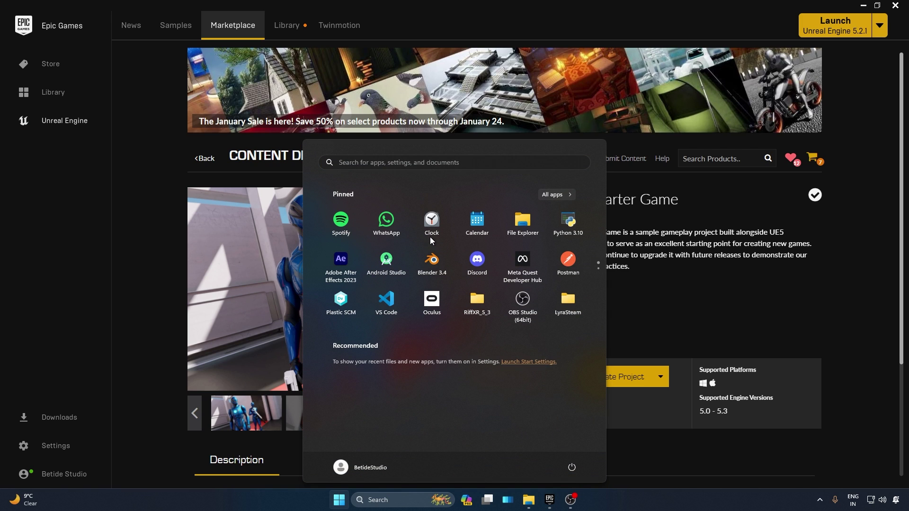
click(704, 343)
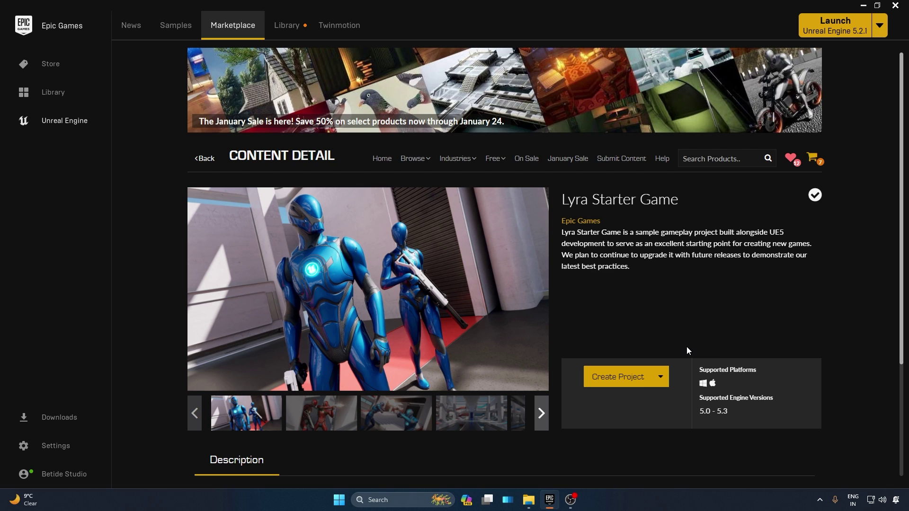
click(631, 380)
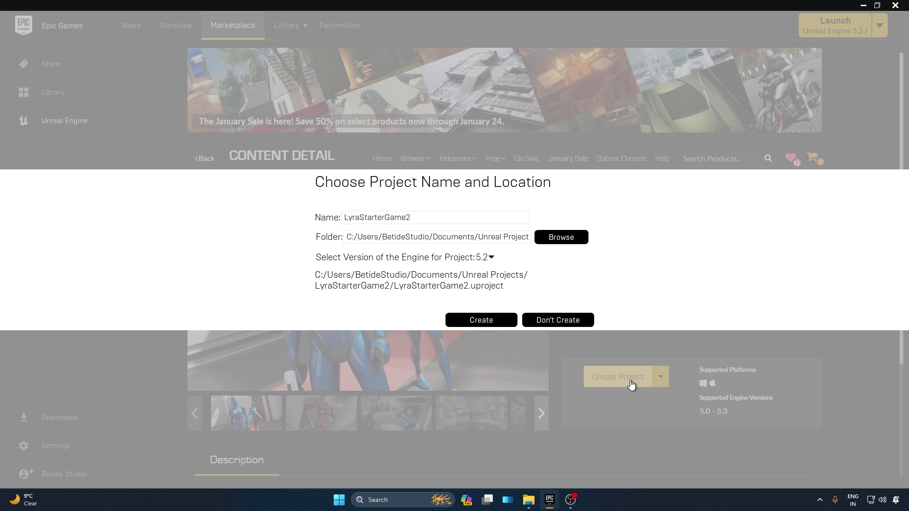
click(566, 238)
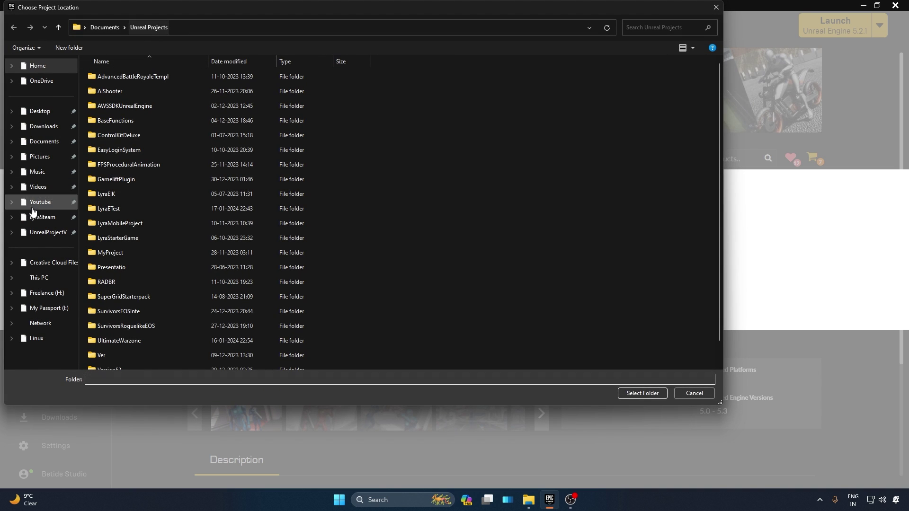
click(53, 306)
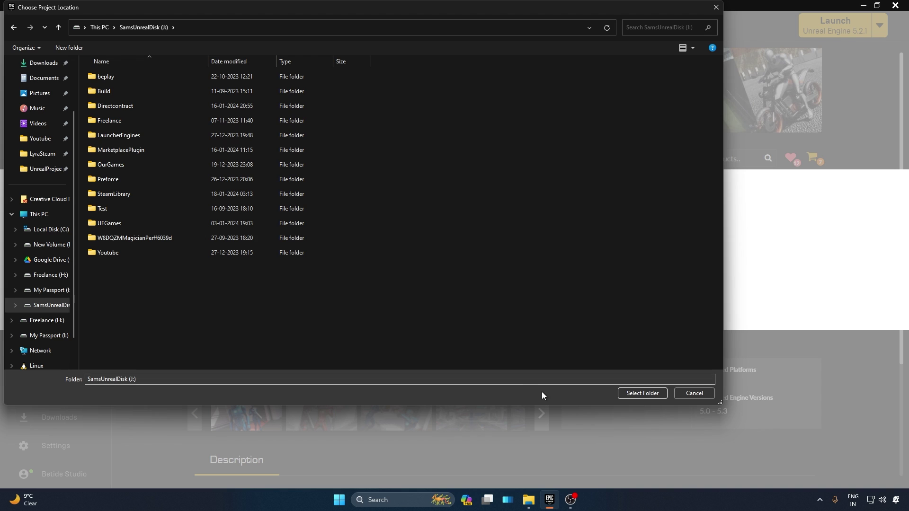
click(635, 392)
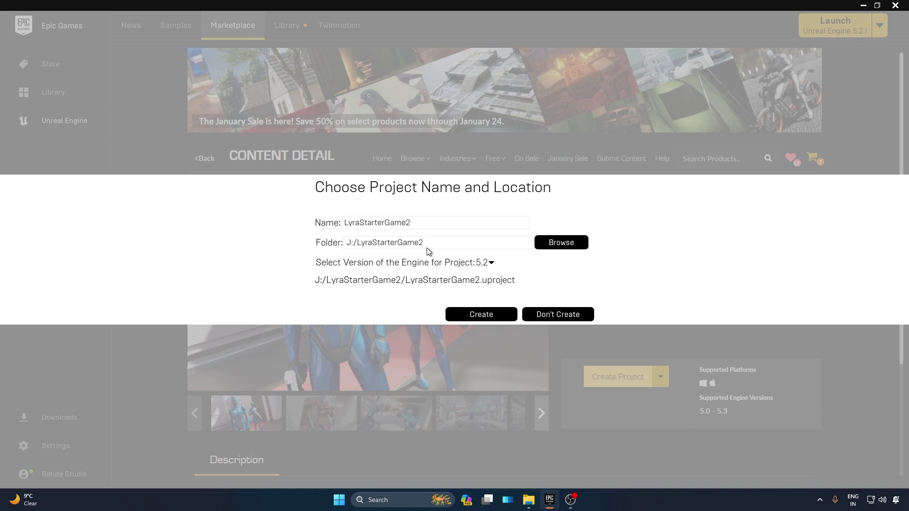
click(472, 314)
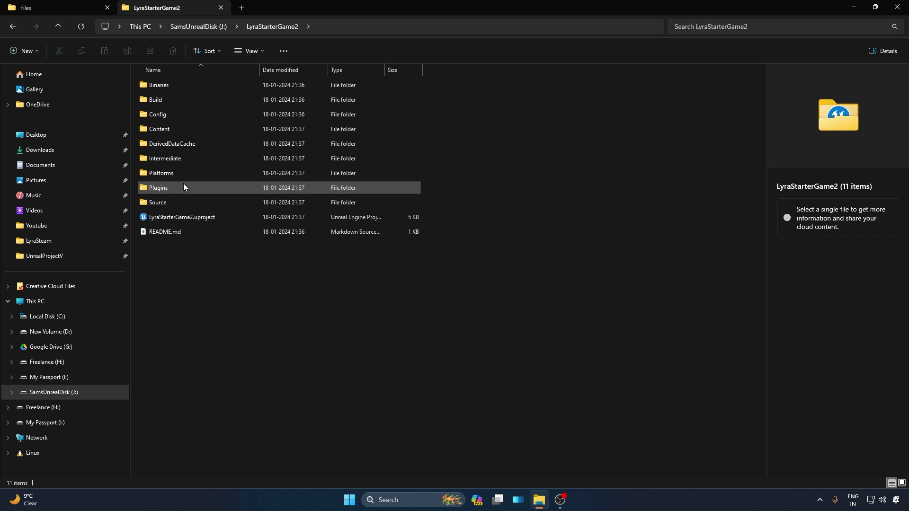
Step: Copy the EOSIntegrationKit folder from Downloads into J:\LyraStarterGame2\Plugins
double_click(183, 185)
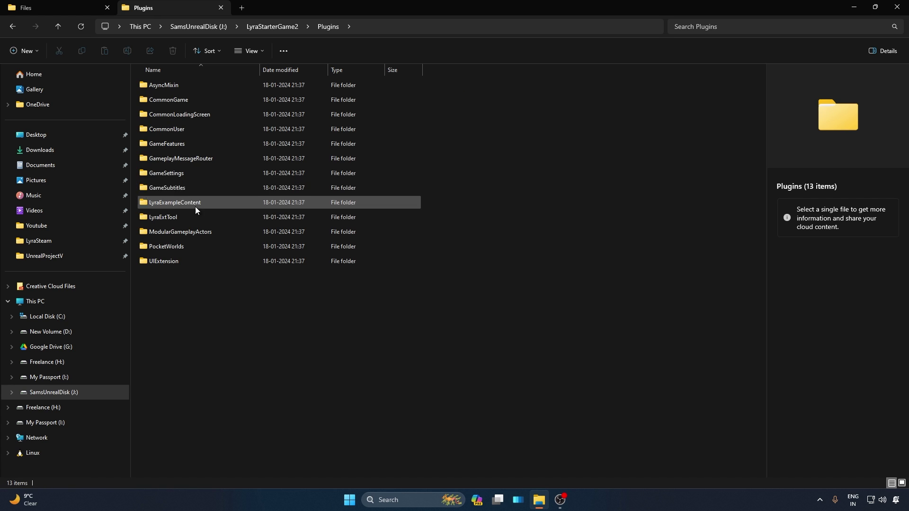
click(83, 6)
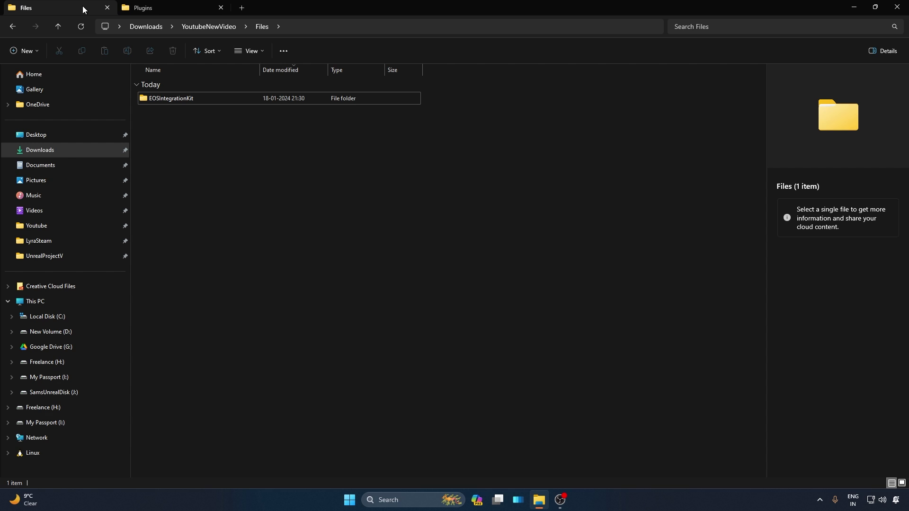
click(181, 99)
right_click(181, 100)
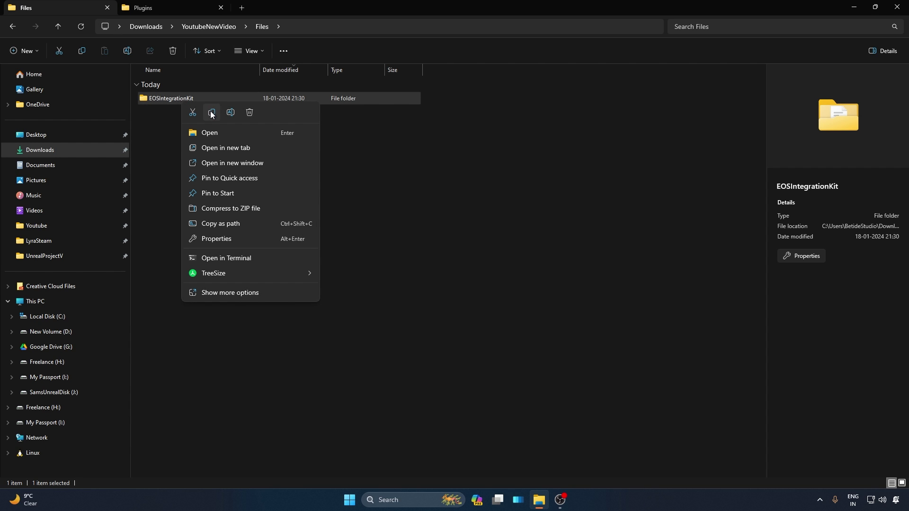
click(210, 112)
click(169, 12)
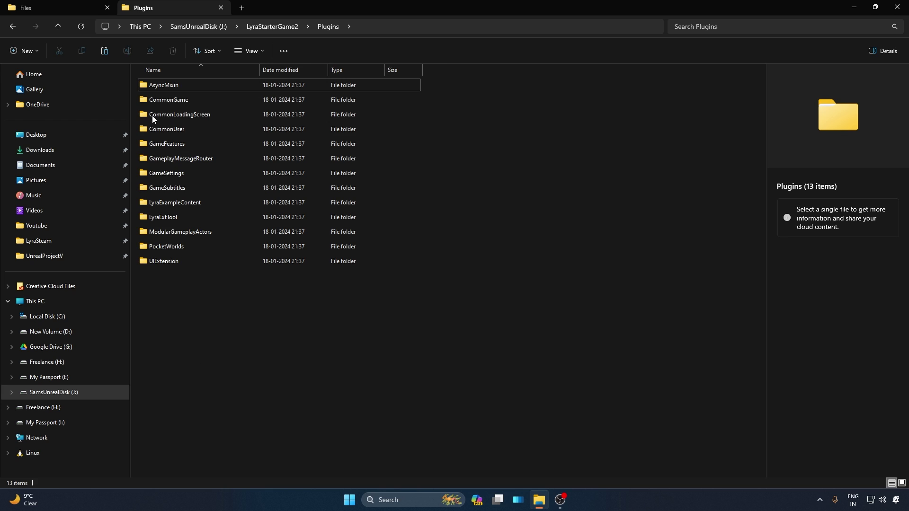
right_click(177, 295)
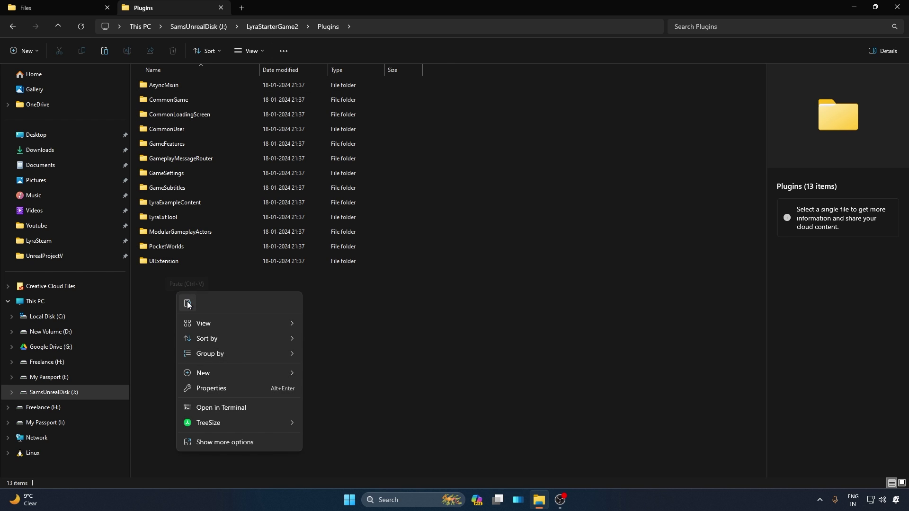
click(188, 303)
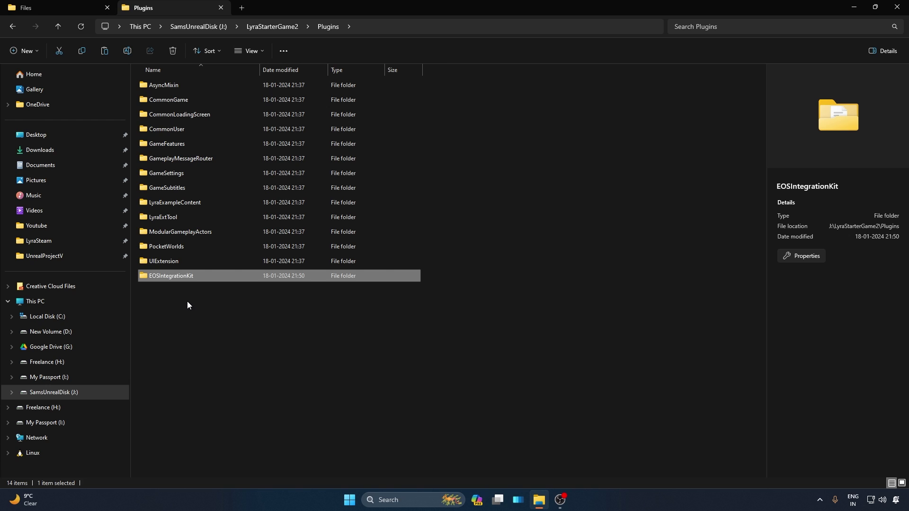
Step: Open EOSIntegrationKit.uplugin in VS Code, read it, and close it
double_click(176, 277)
click(189, 114)
double_click(189, 114)
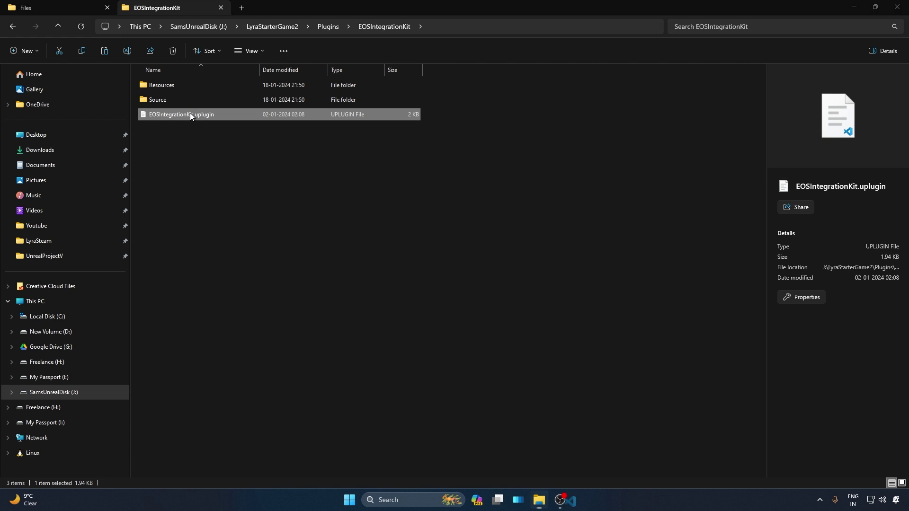
drag(822, 166, 381, 74)
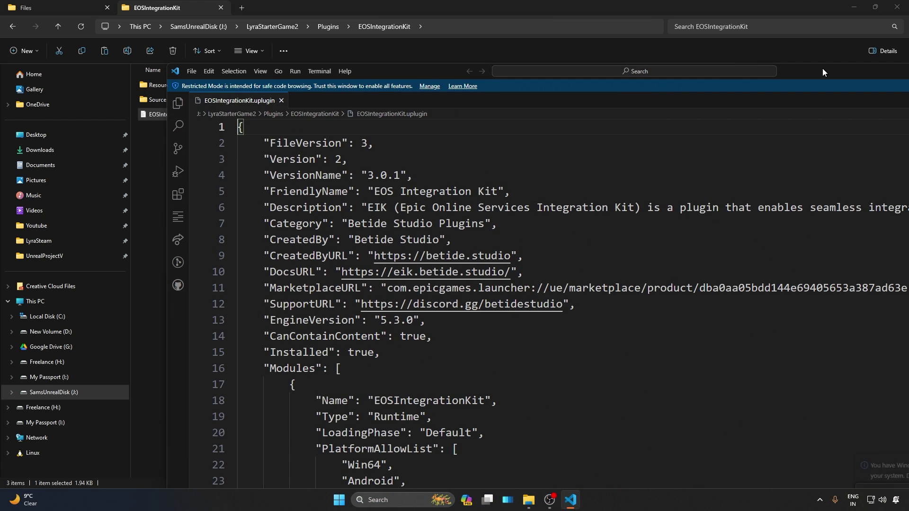
drag(822, 69, 479, 89)
click(682, 90)
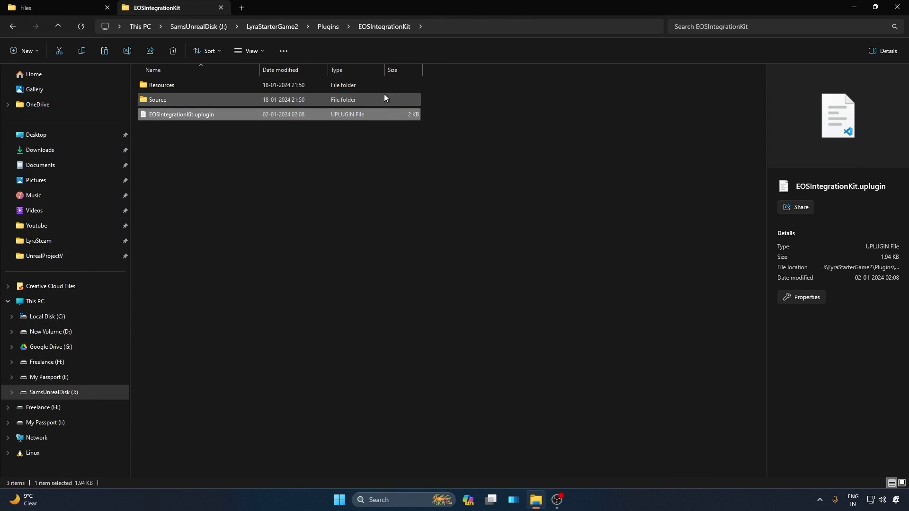
Step: Navigate back up through Plugins to the LyraStarterGame2 project folder
click(319, 146)
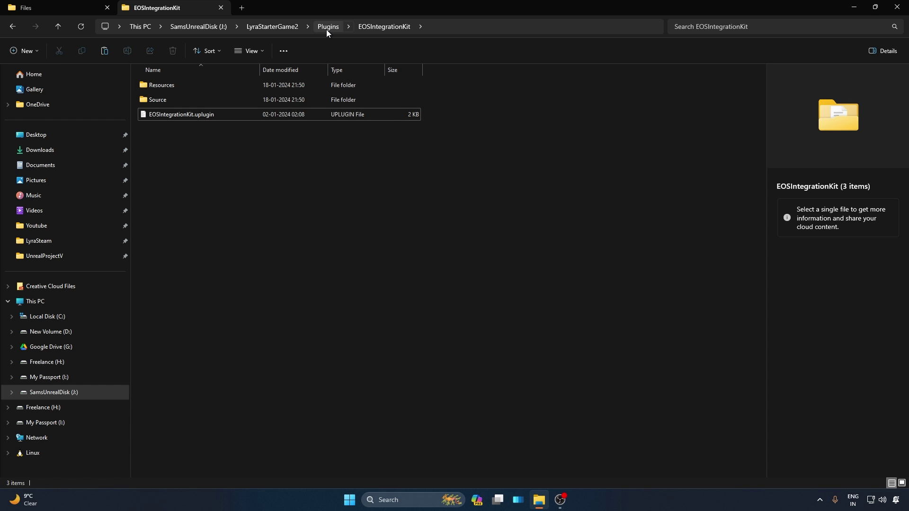
click(328, 26)
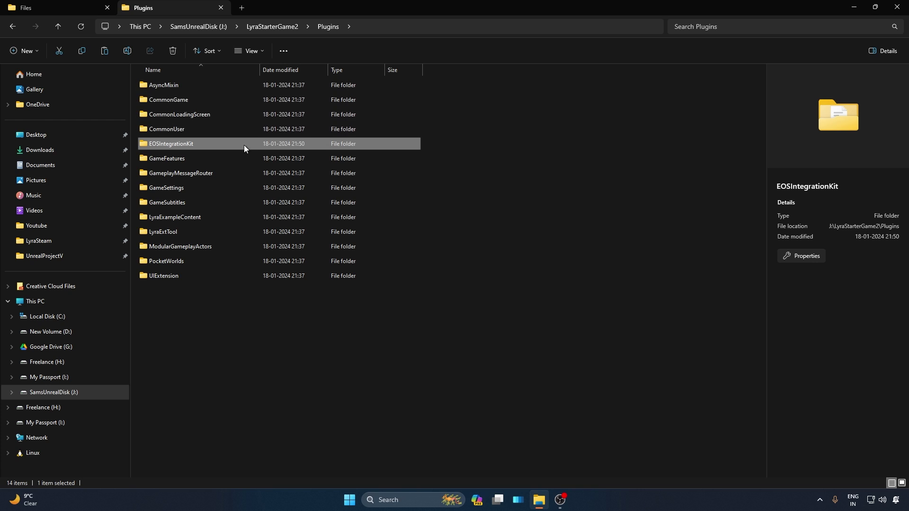
click(286, 26)
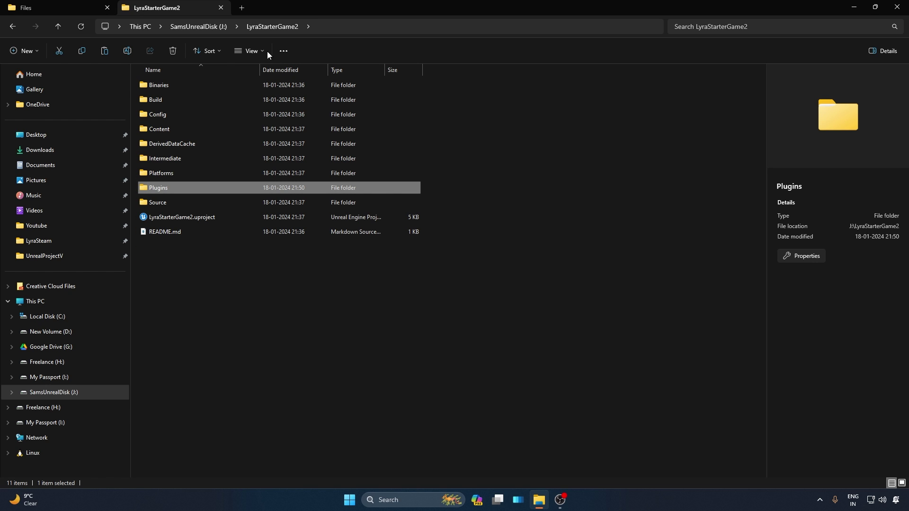
Step: Launch LyraStarterGame2.uproject, load the 5.3.0-built EOSIntegrationKit anyway, and rebuild its modules
double_click(159, 217)
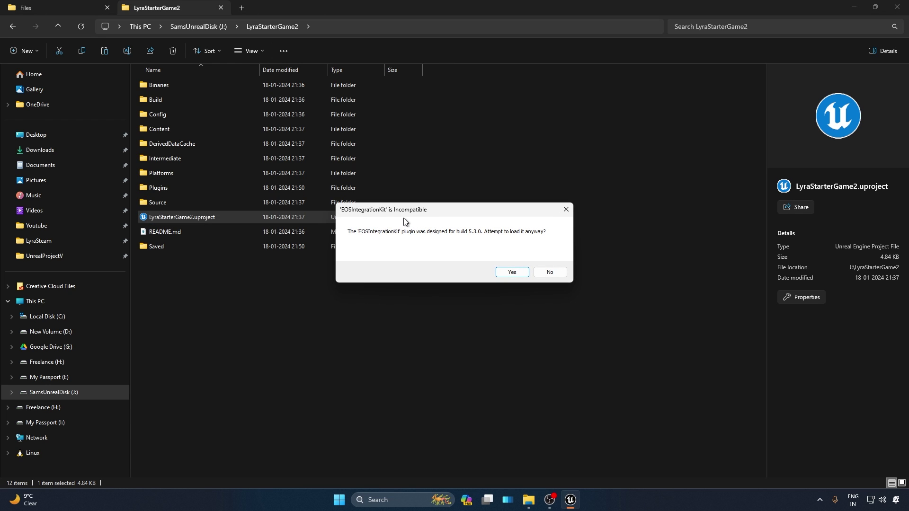
right_click(212, 234)
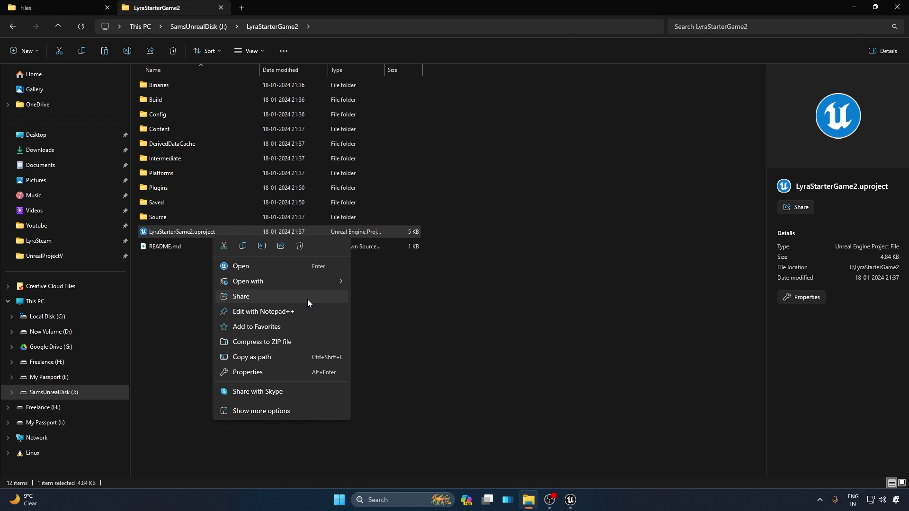
click(302, 310)
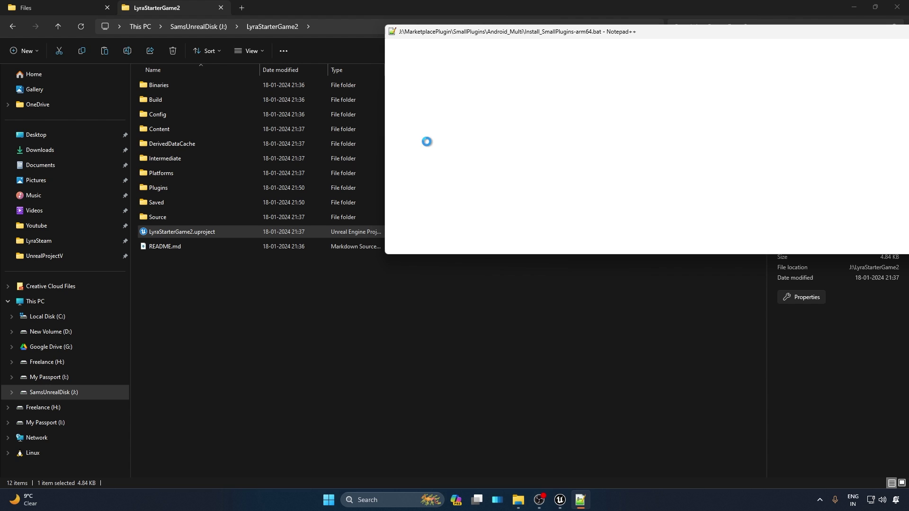
drag(618, 33, 297, 47)
click(758, 45)
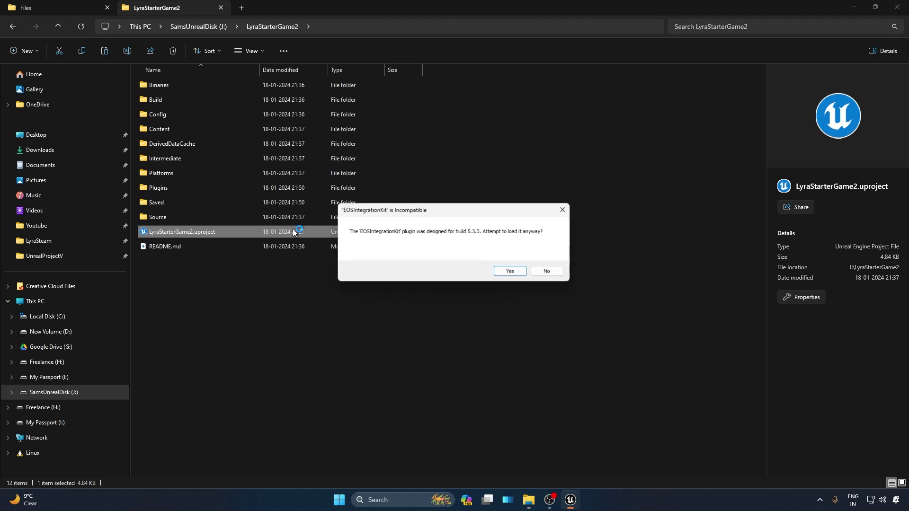
click(521, 273)
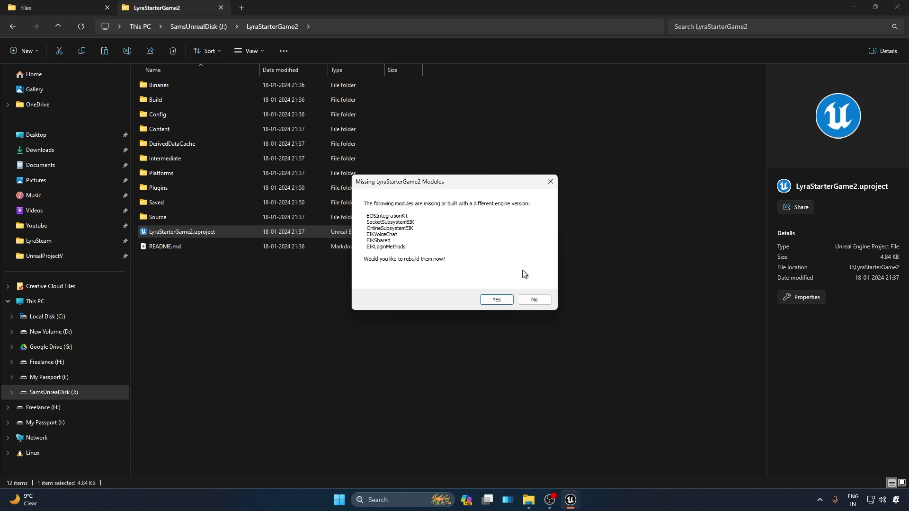
click(491, 301)
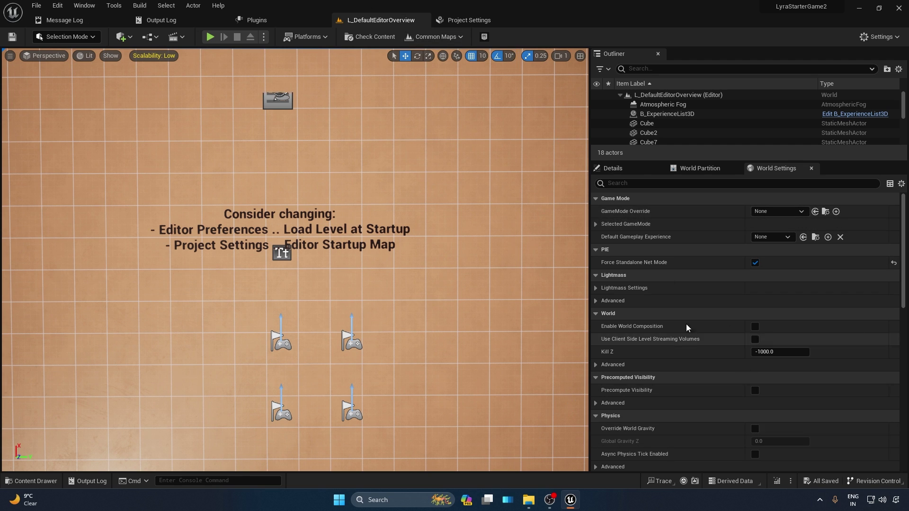
Step: Open the Plugins browser, look through its categories, and filter the list for EOS
click(880, 37)
click(838, 86)
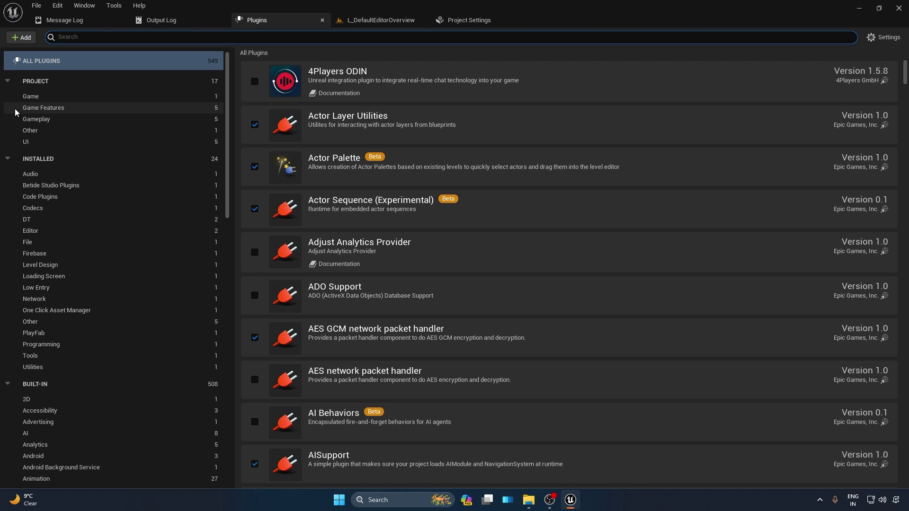
click(81, 186)
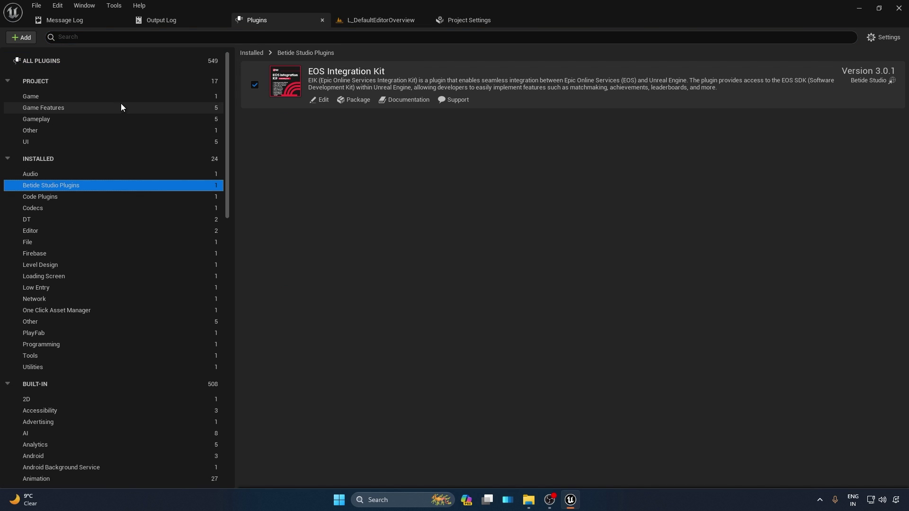
click(109, 80)
click(149, 57)
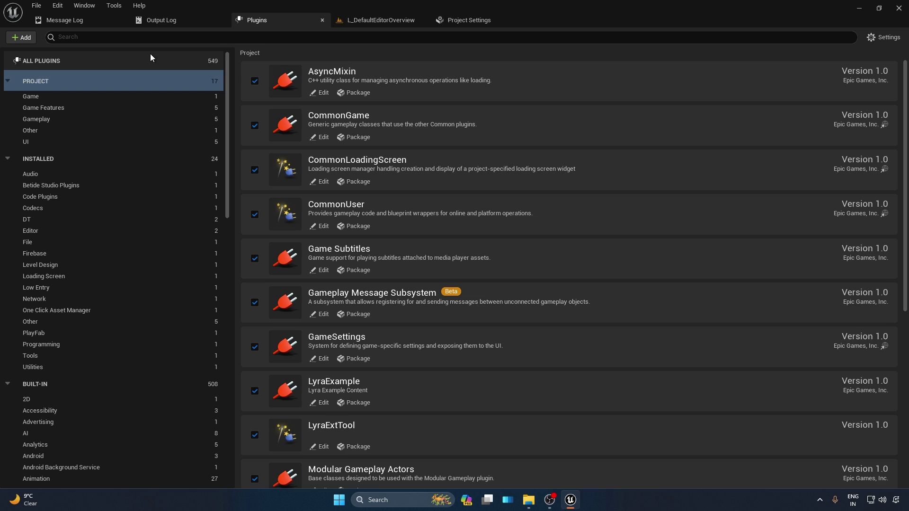
scroll(272, 311, down, 9)
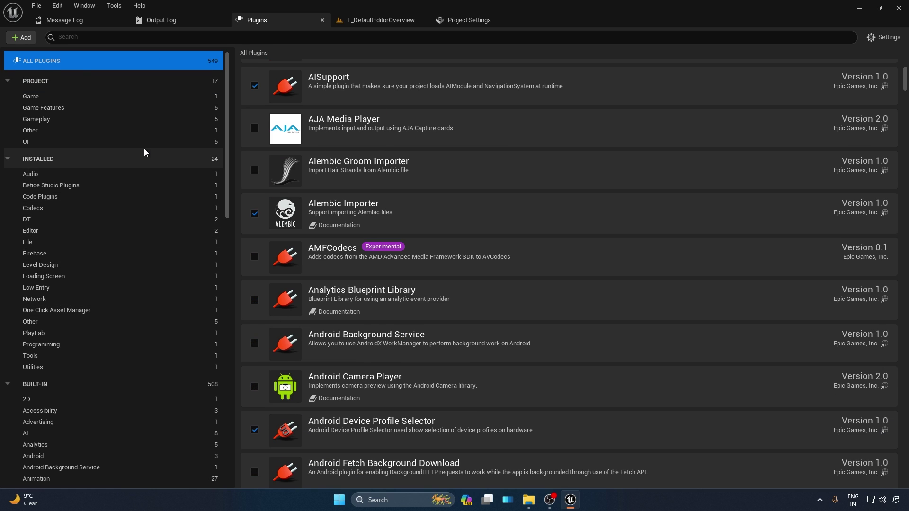
click(144, 152)
click(89, 383)
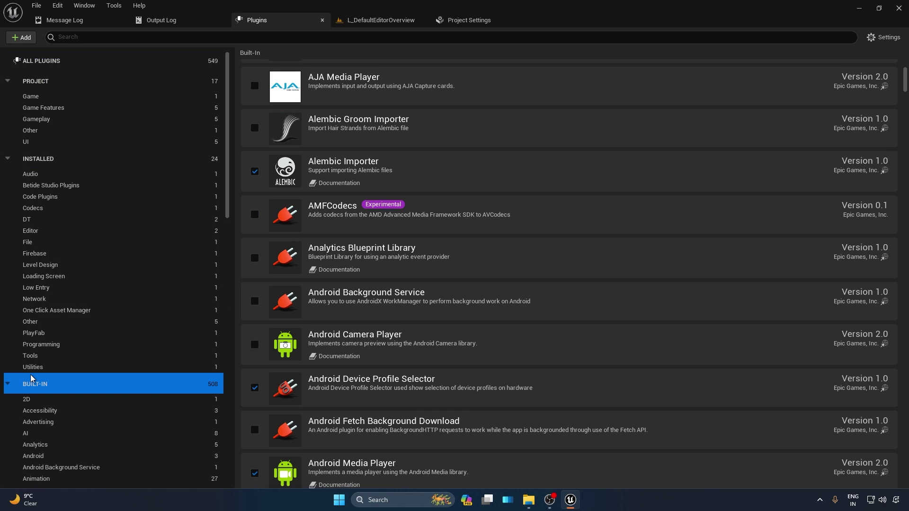
click(246, 36)
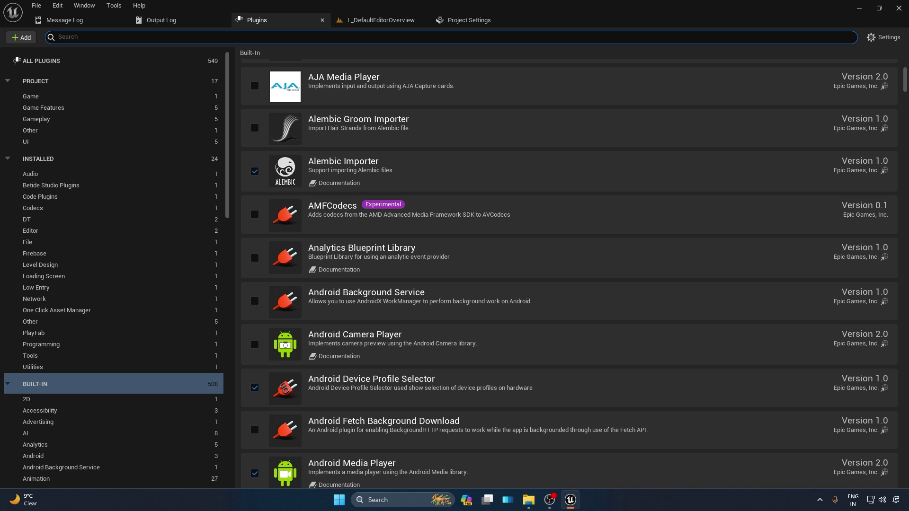
text(EOS)
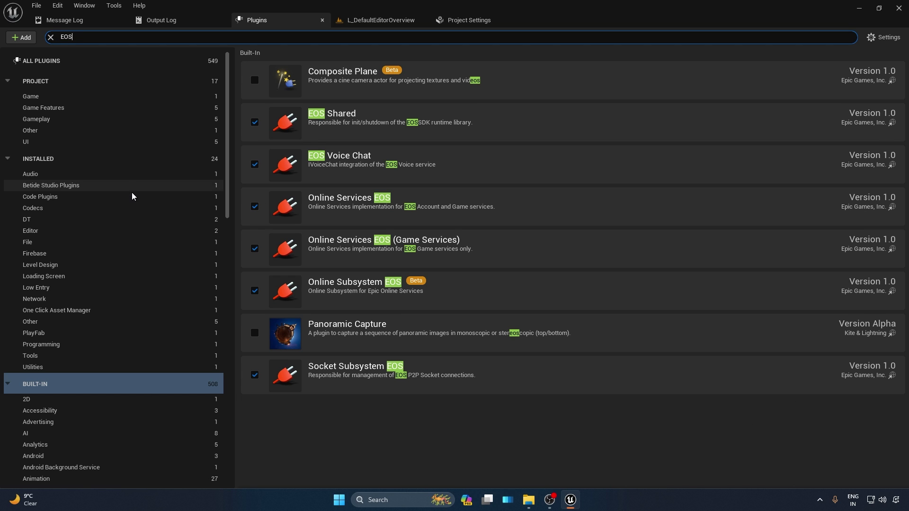
Step: Disable Online Subsystem EOS, EOS Voice Chat and EOS Shared, accepting every dependent-plugin disable prompt
click(254, 291)
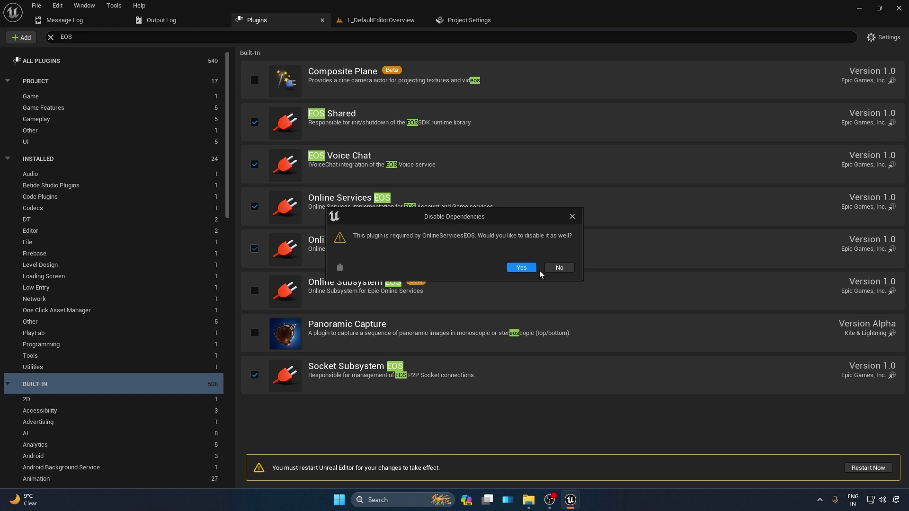
click(529, 268)
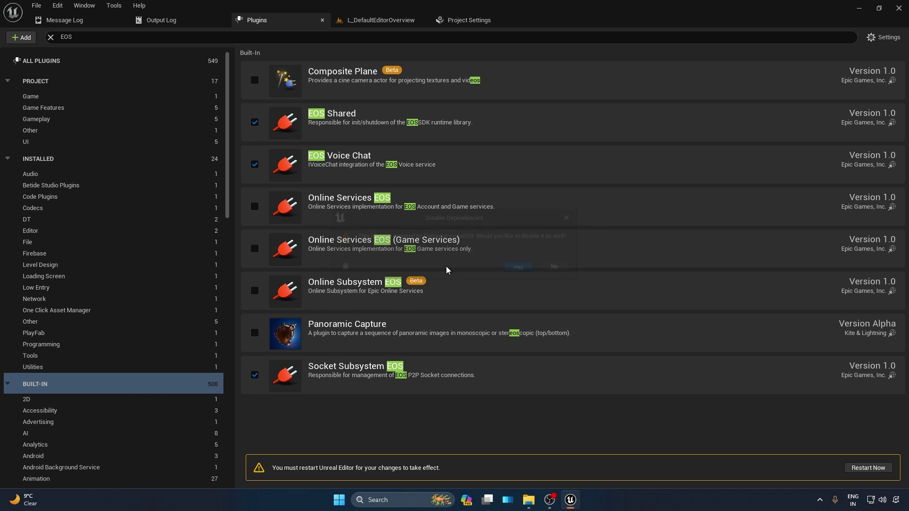
click(254, 165)
click(518, 269)
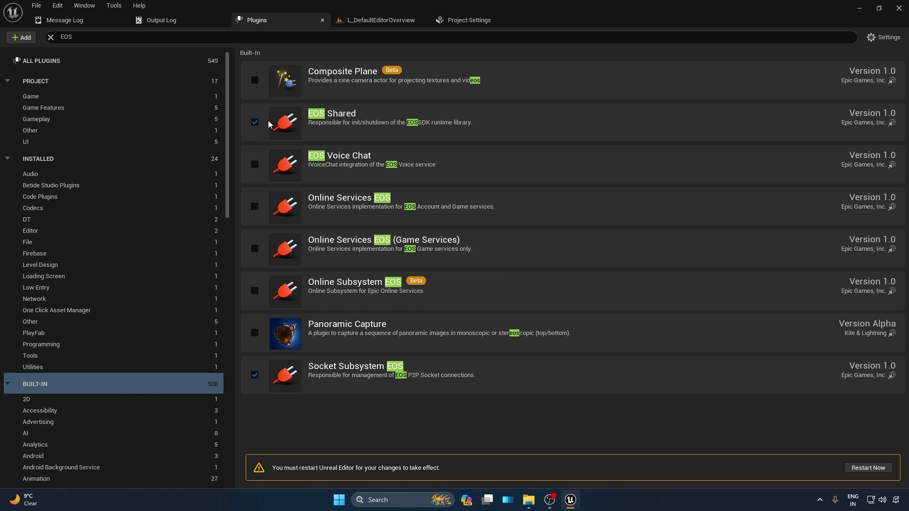
click(254, 123)
click(527, 268)
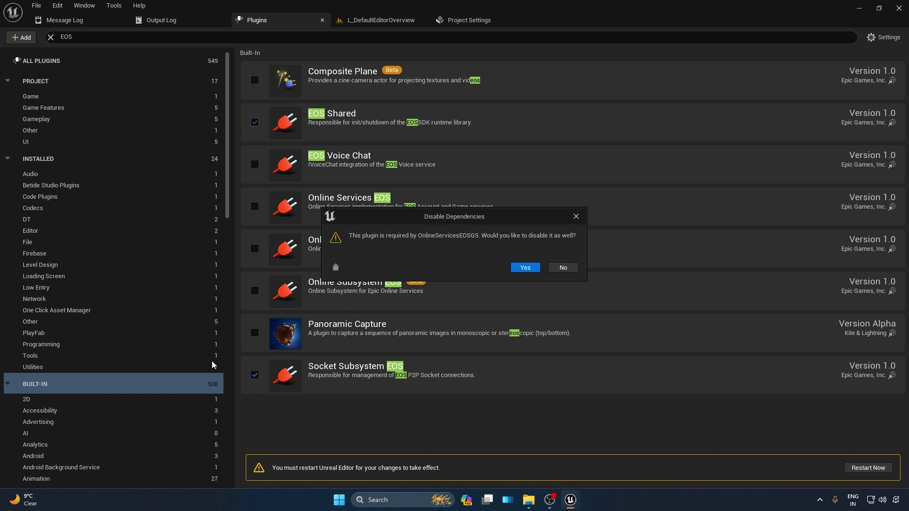
click(532, 268)
click(532, 268)
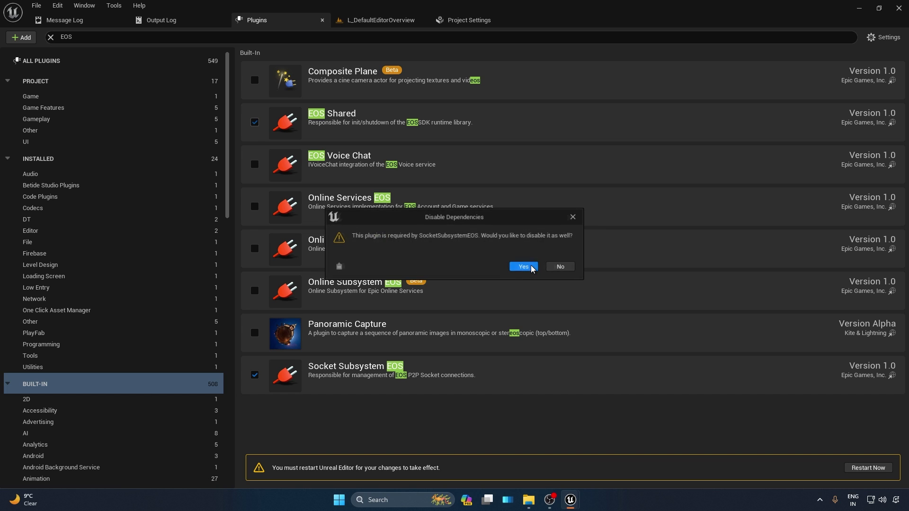
click(530, 268)
click(527, 268)
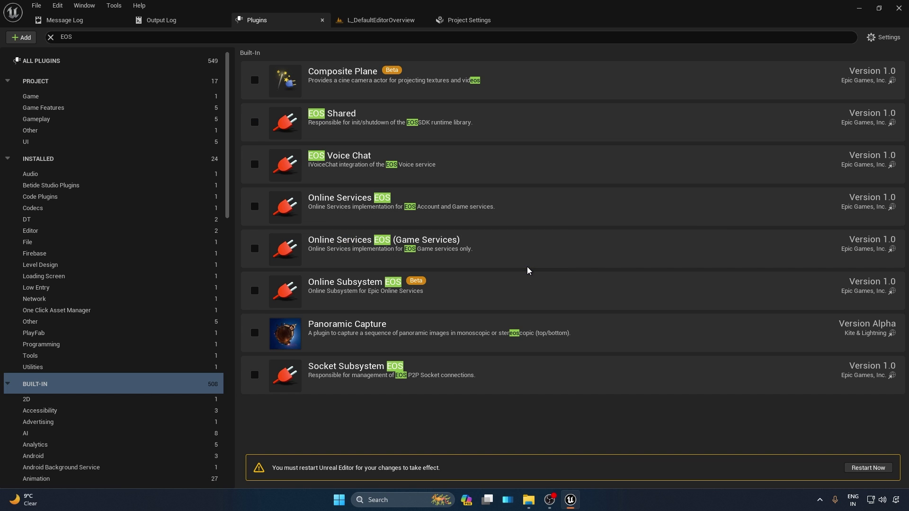
Step: Restart the editor, load the mismatched EOSIntegrationKit, and update the out-of-date LyraStarterGame2 project file
click(857, 466)
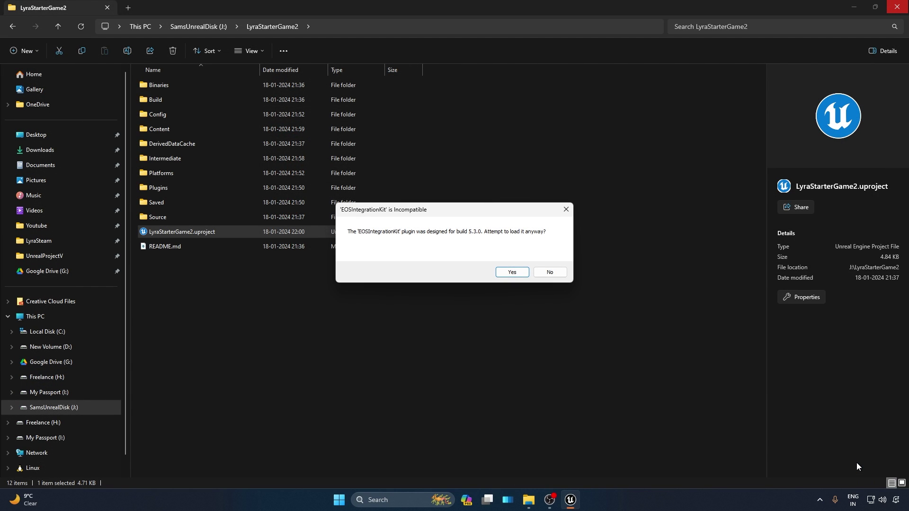
key(Return)
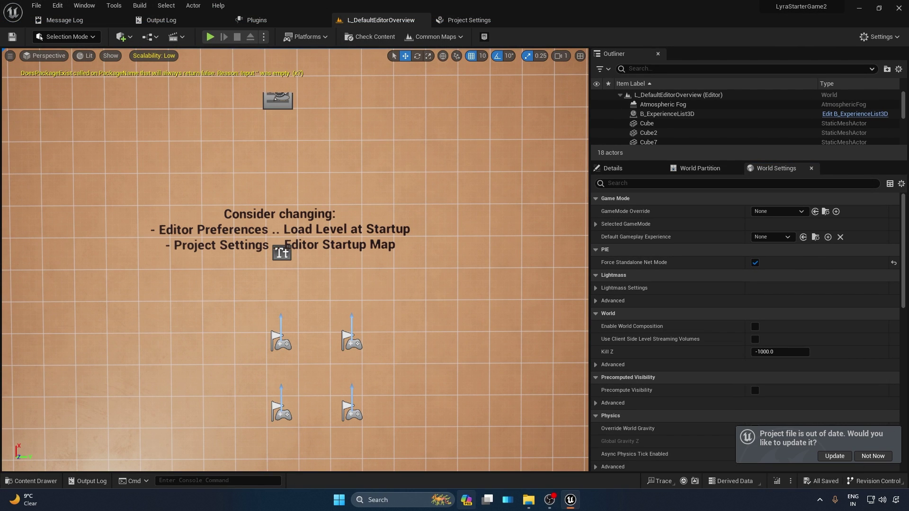
click(835, 456)
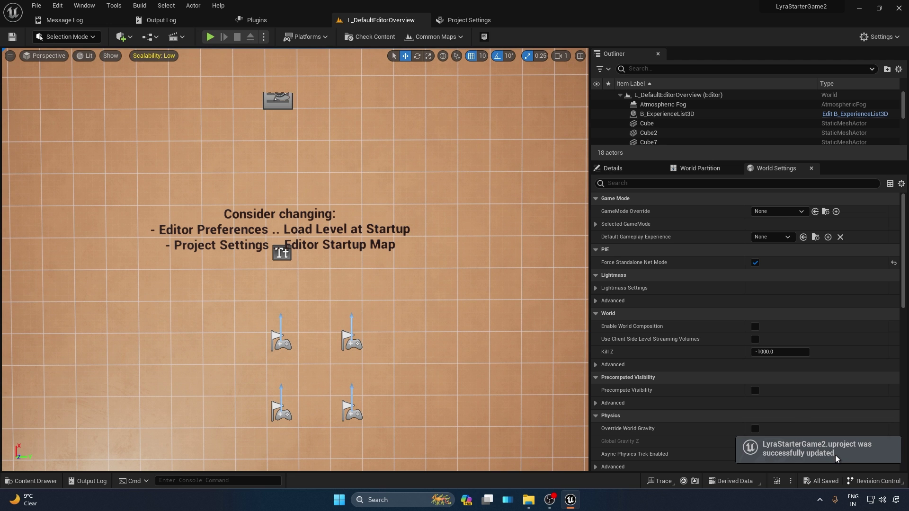
drag(508, 343, 507, 343)
Step: Tick Automatically Setup EIK under Project Settings > EOS Integration Kit, declining the restart for now
click(465, 20)
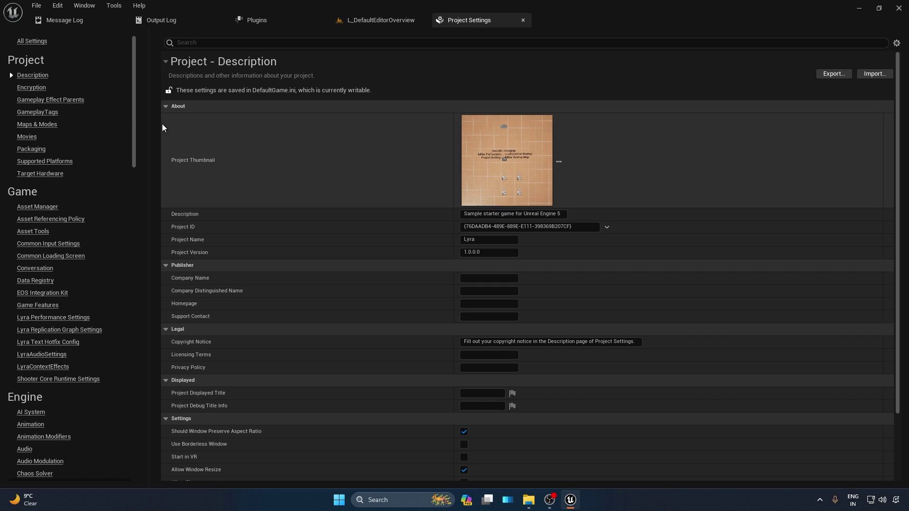
scroll(128, 126, down, 15)
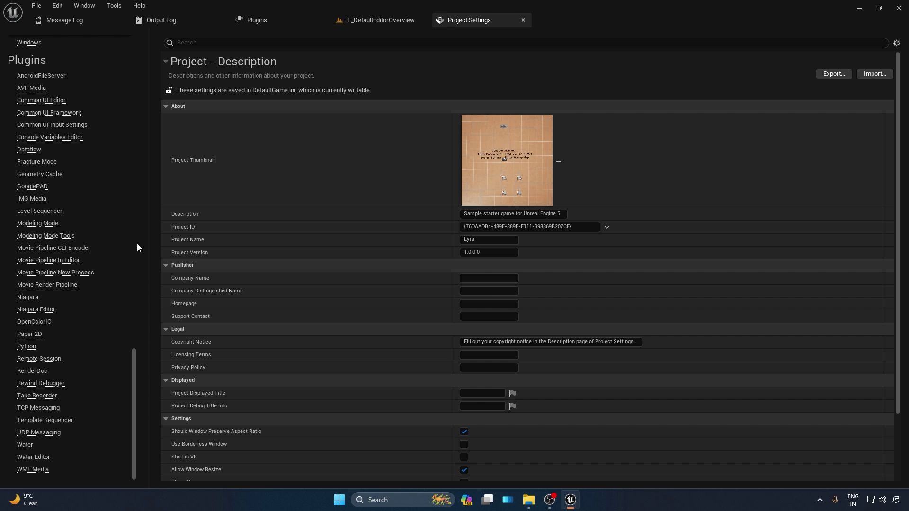
scroll(115, 299, up, 10)
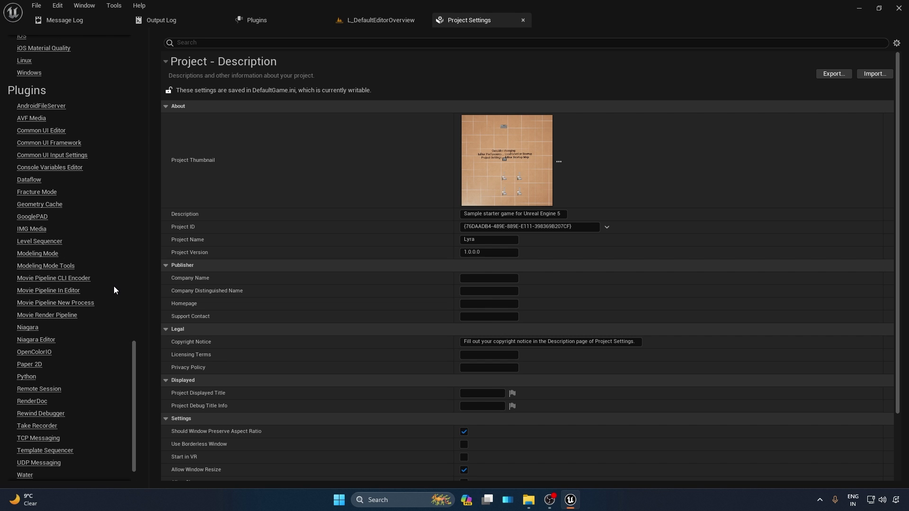
scroll(114, 290, up, 20)
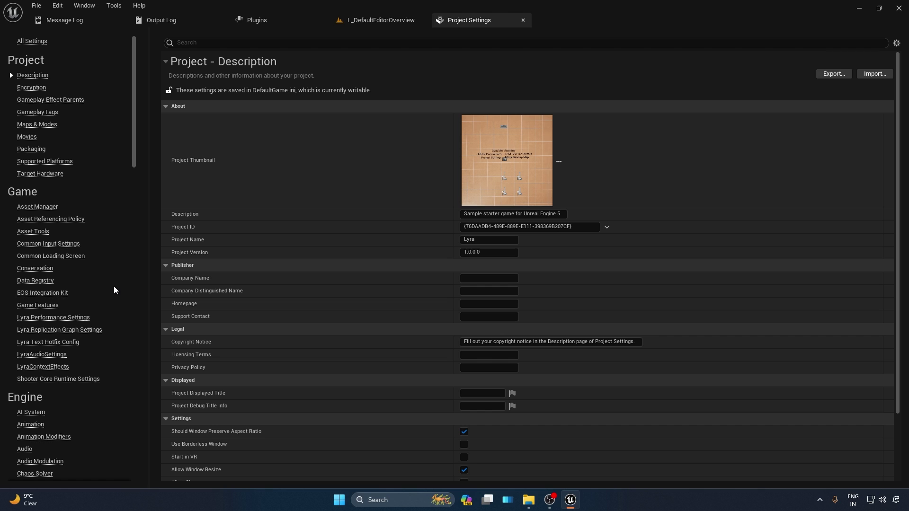
click(58, 294)
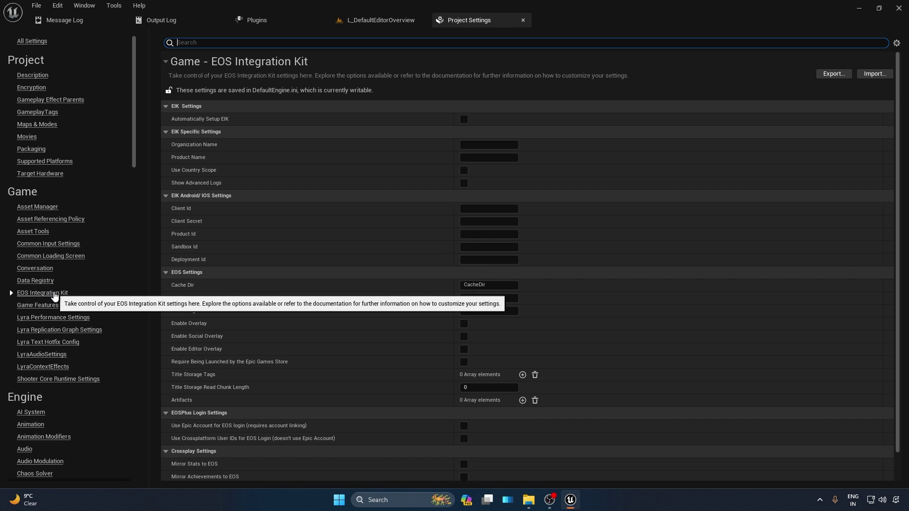
click(466, 119)
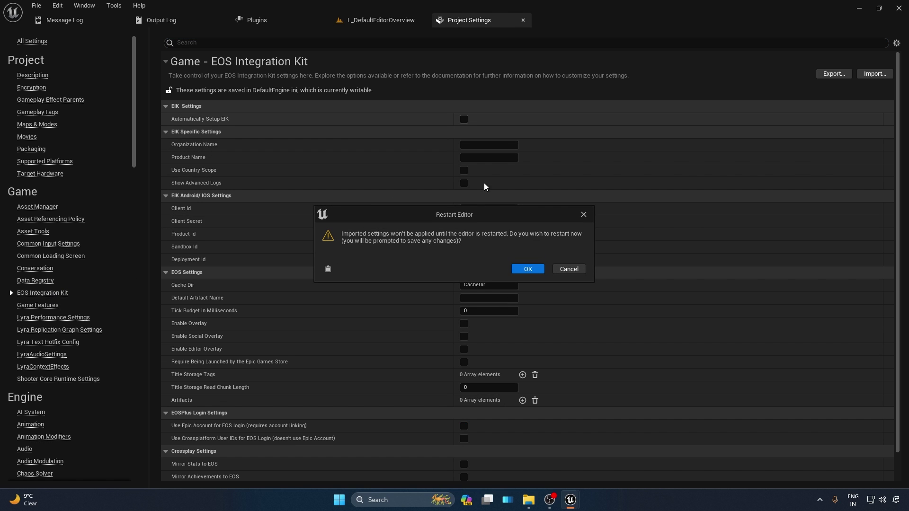
click(532, 269)
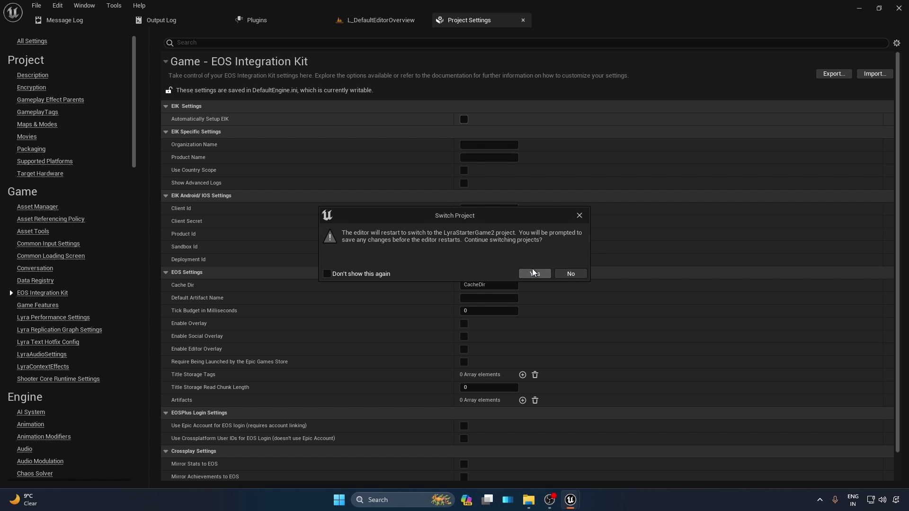
click(564, 272)
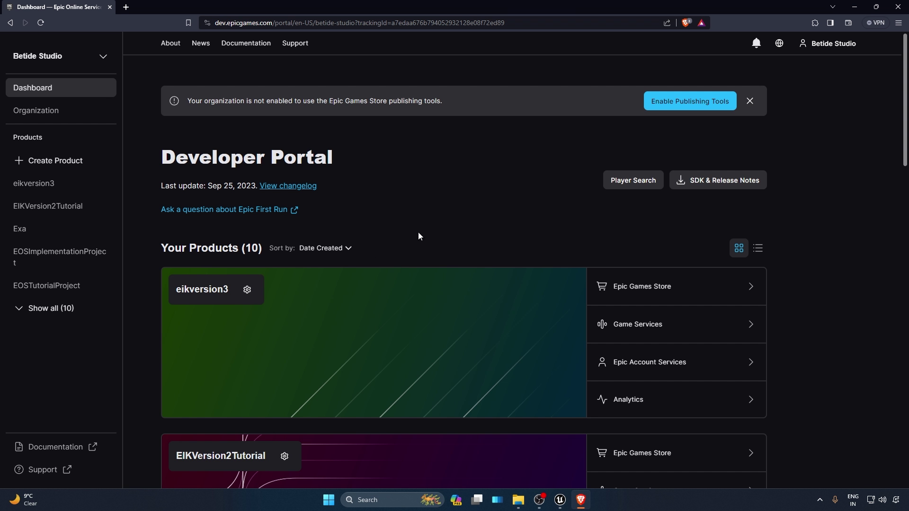
Step: Open the eikversion3 product settings, tile the browser beside Unreal, and add an Artifacts entry
scroll(418, 236, down, 5)
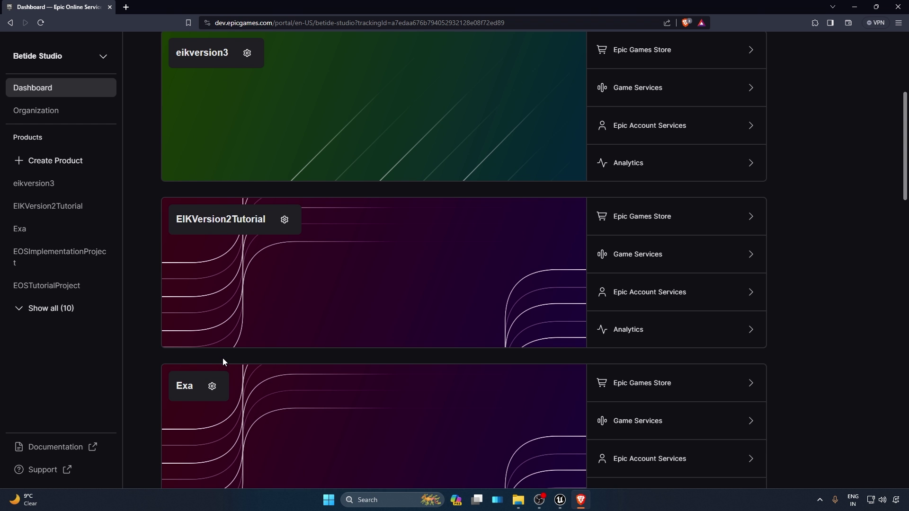
scroll(223, 361, up, 4)
click(247, 242)
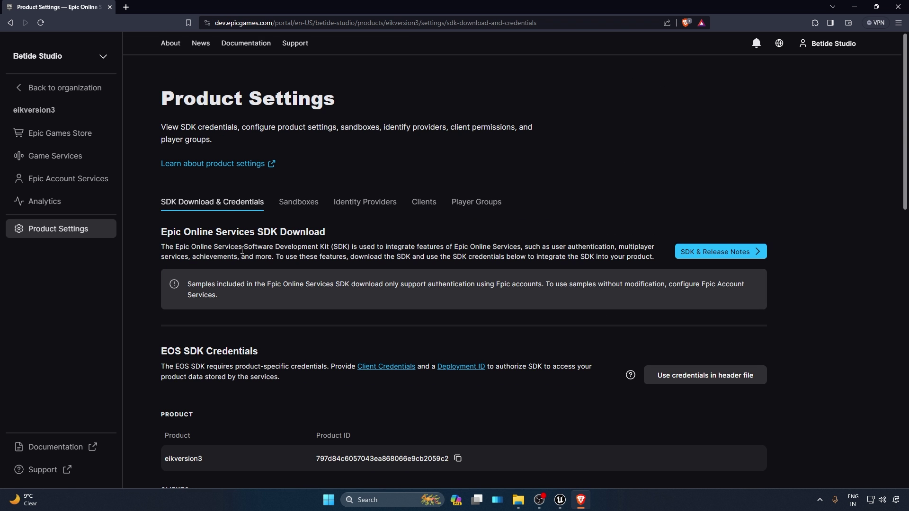
scroll(315, 205, down, 4)
key(super+Left)
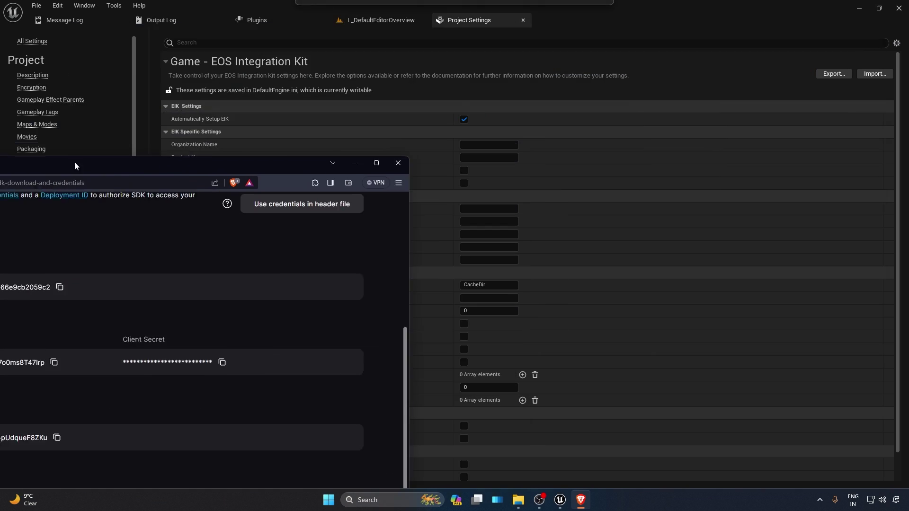
click(649, 172)
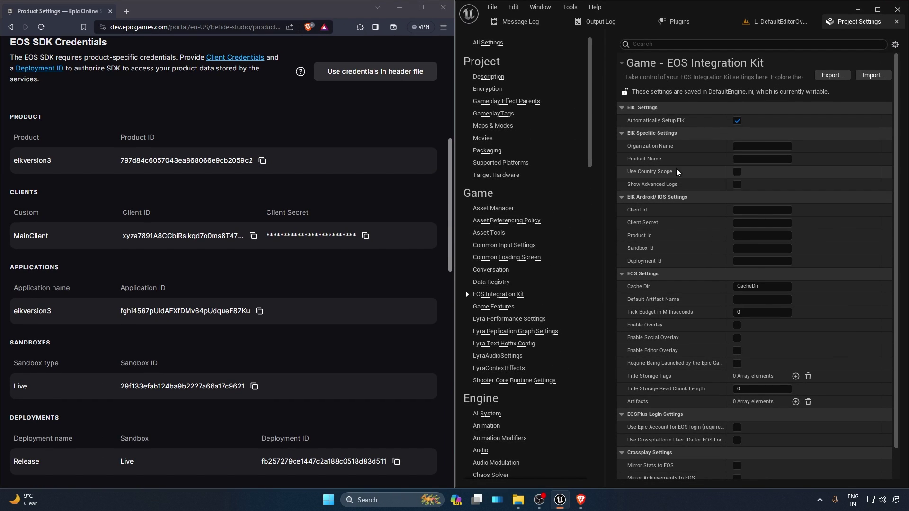
scroll(776, 340, down, 1)
click(796, 372)
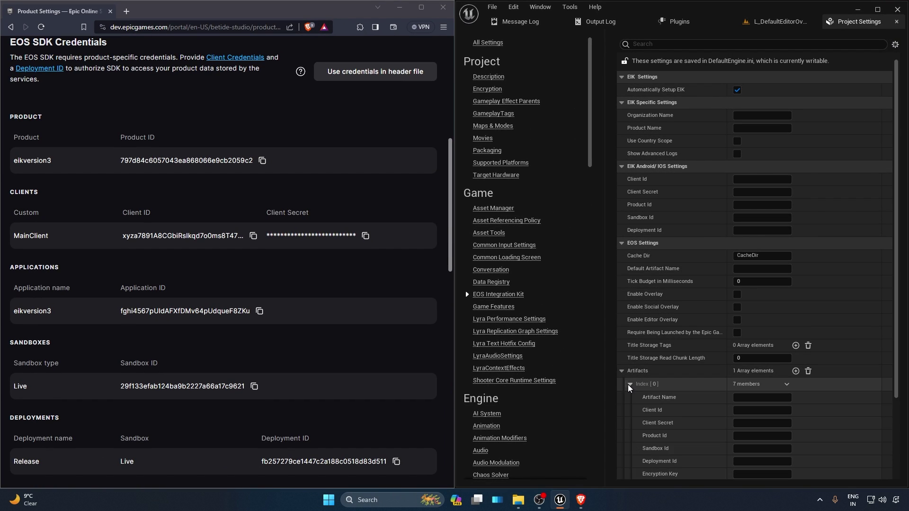
scroll(710, 374, down, 3)
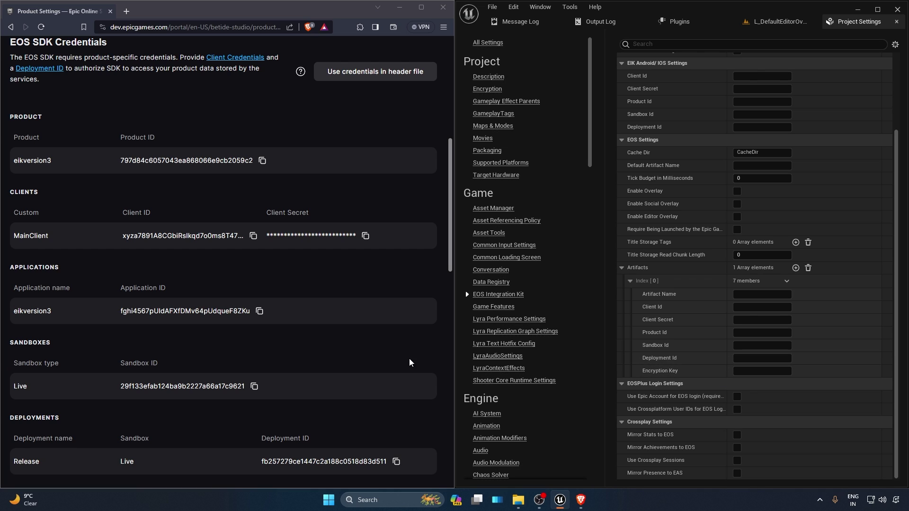
Step: Paste the portal's Client ID, Client Secret, Live Sandbox ID and Release Deployment ID into the artifact
click(253, 235)
click(763, 306)
key(ctrl+v)
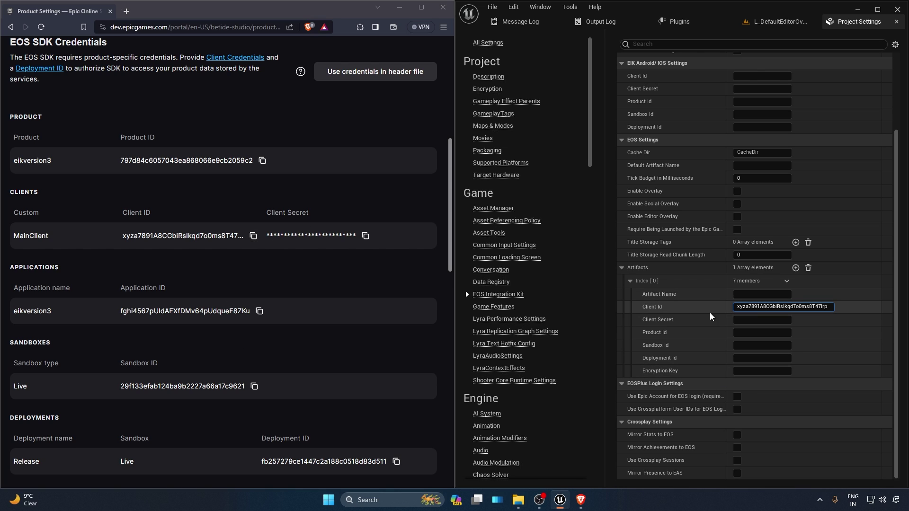
click(366, 235)
click(762, 320)
key(ctrl+v)
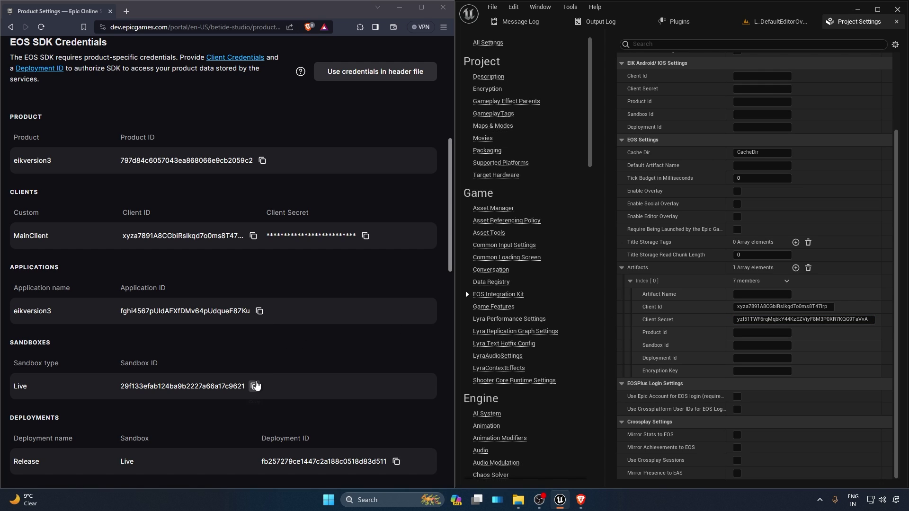
click(254, 387)
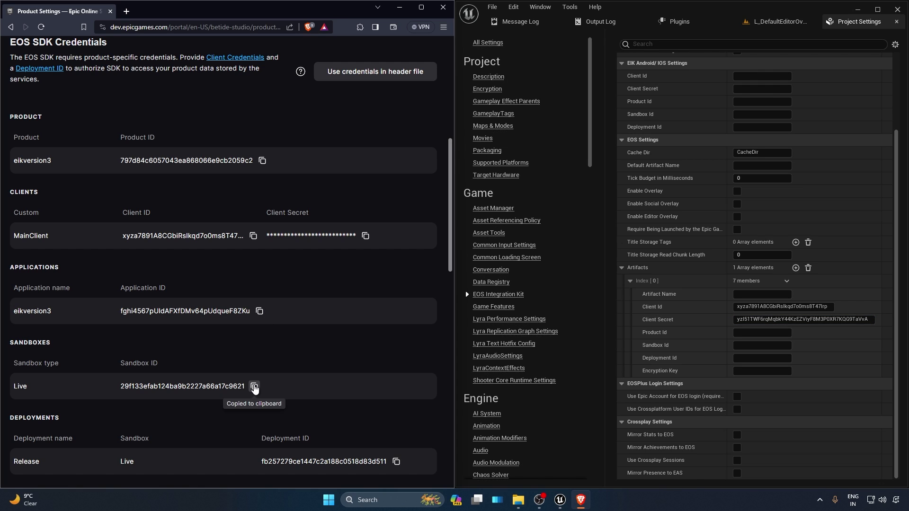
click(754, 346)
key(ctrl+v)
scroll(398, 369, down, 2)
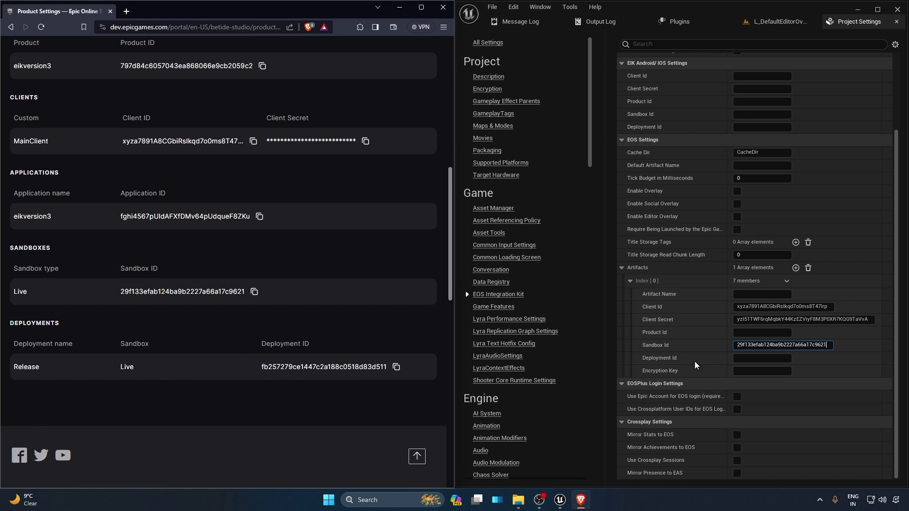
click(760, 359)
key(ctrl+v)
Step: Paste the eikversion3 Product ID into the artifact's Product Id field
scroll(268, 278, up, 4)
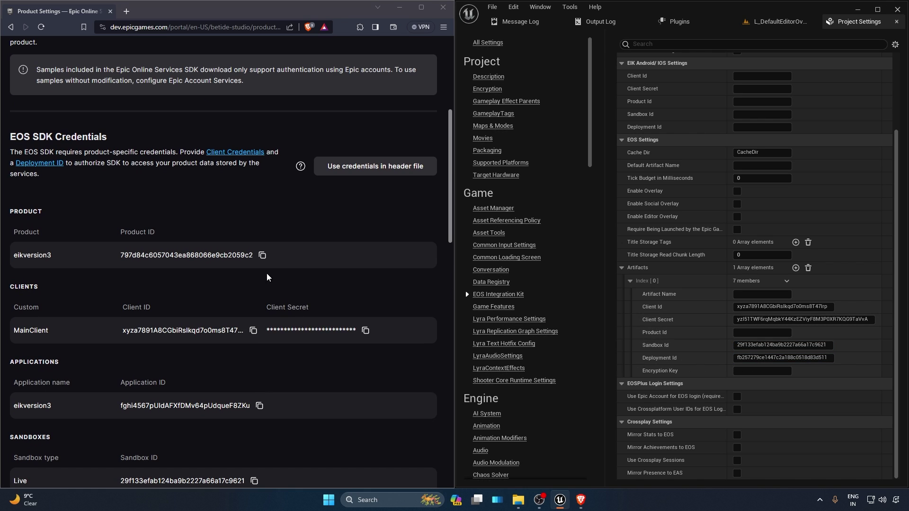
click(262, 255)
click(753, 333)
key(ctrl+v)
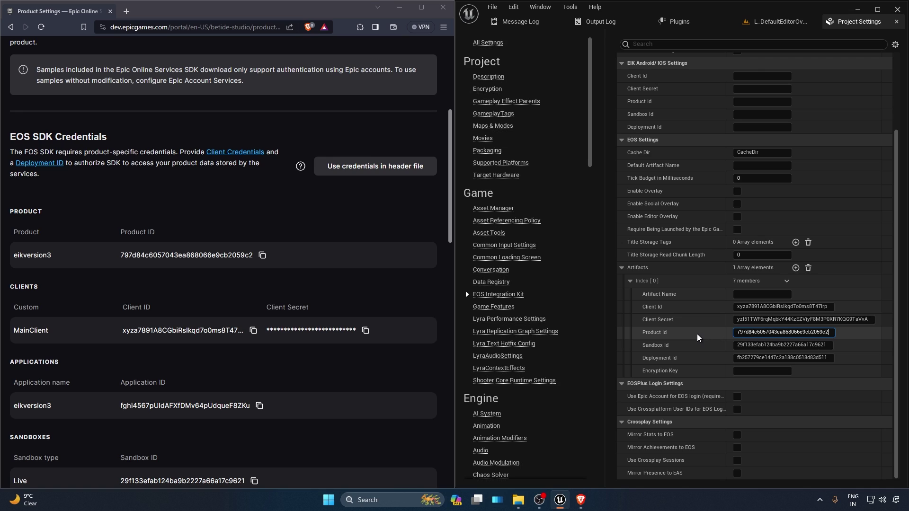
key(Return)
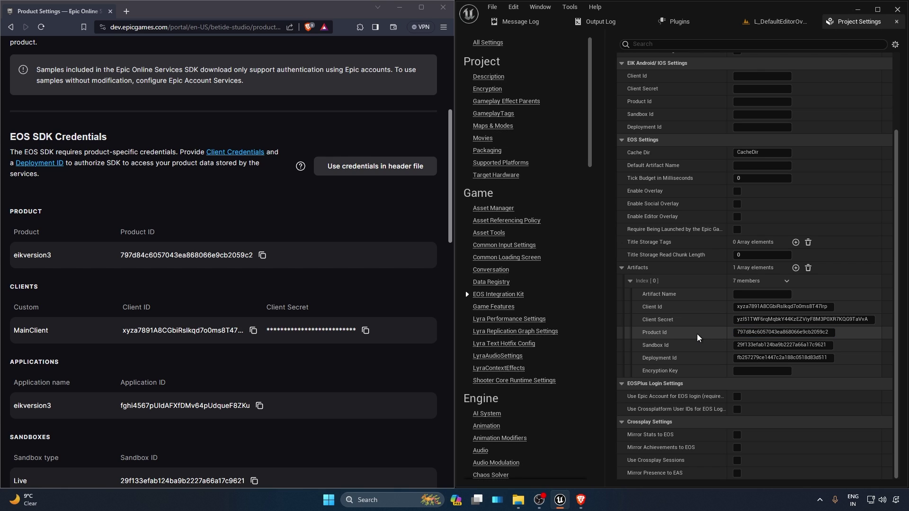
click(748, 295)
Step: Name the artifact Client and paste a generated 64-digit hex string as its Encryption Key
text(Client)
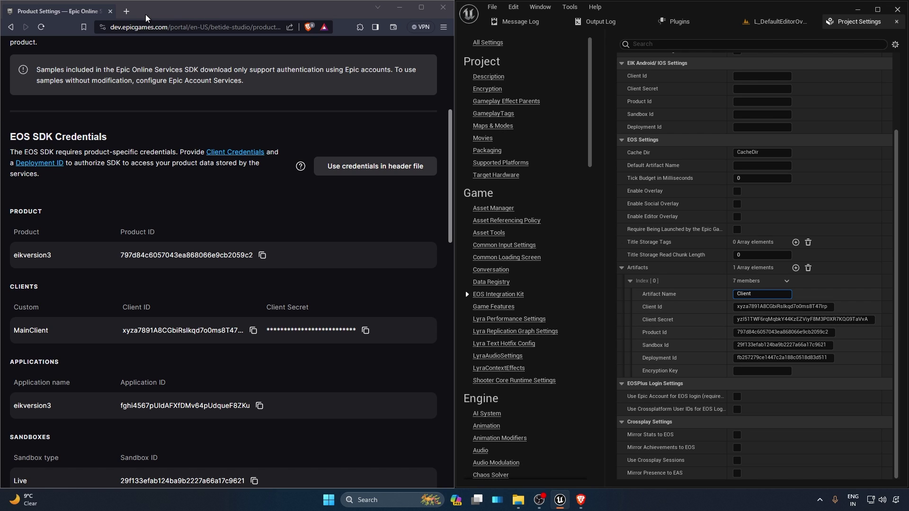
click(126, 11)
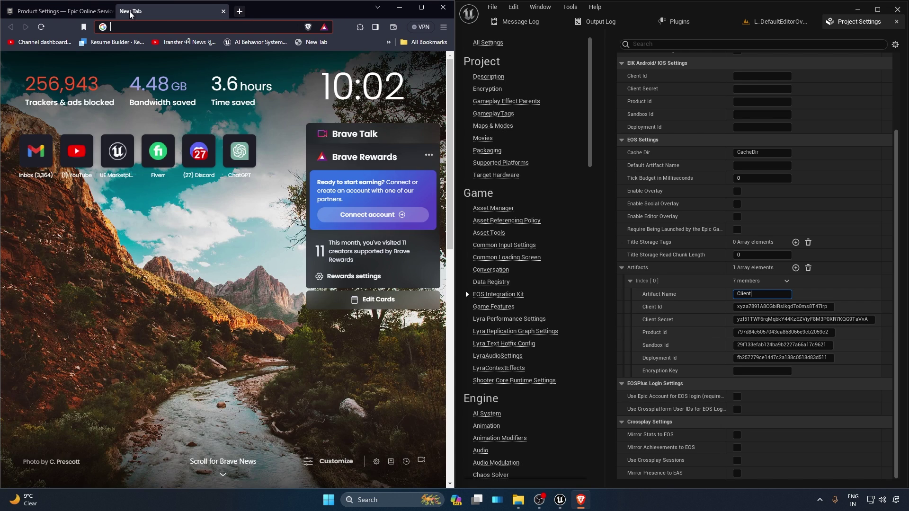
drag(135, 210, 94, 205)
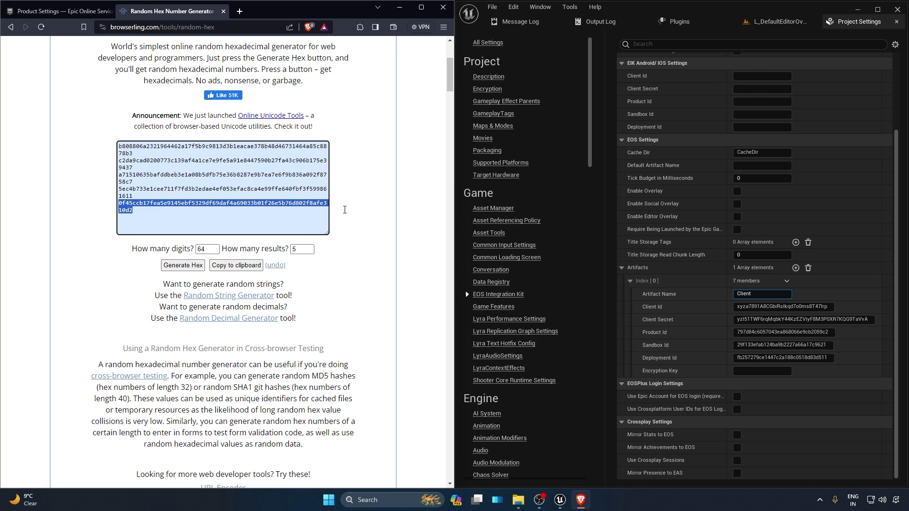
click(764, 370)
key(ctrl+v)
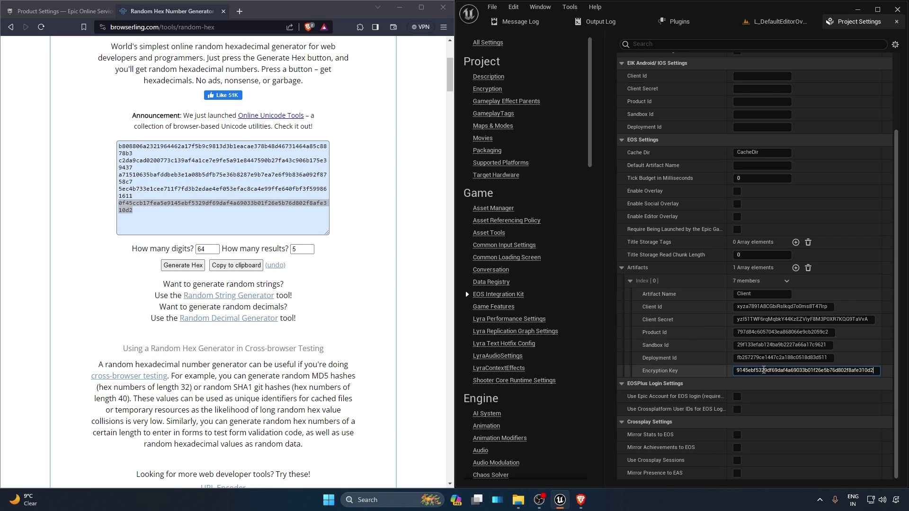
Step: Copy Client into the Default Artifact Name field and commit it
click(757, 294)
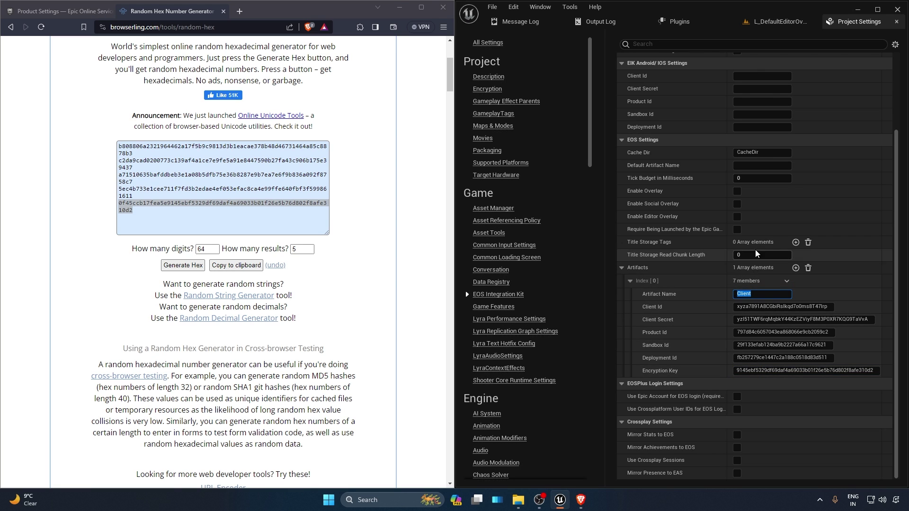
click(748, 166)
key(ctrl+v)
key(Return)
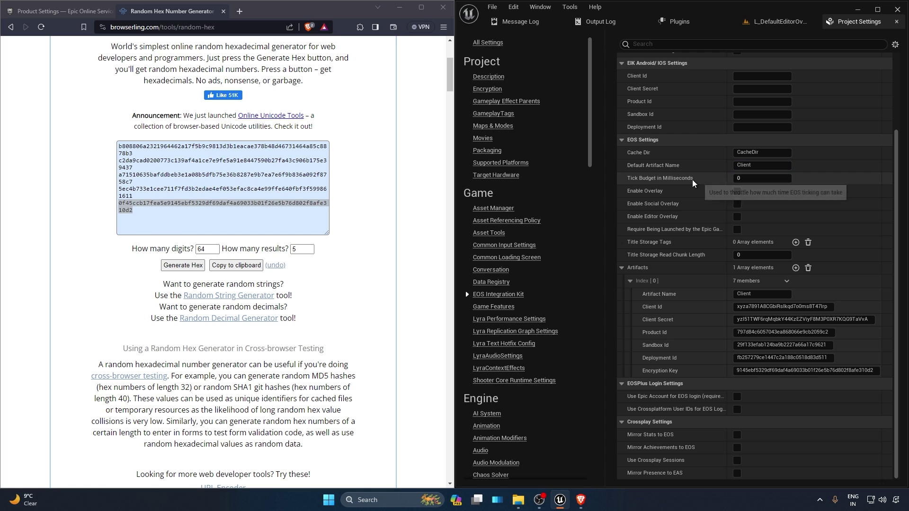
scroll(741, 237, up, 3)
scroll(742, 332, down, 3)
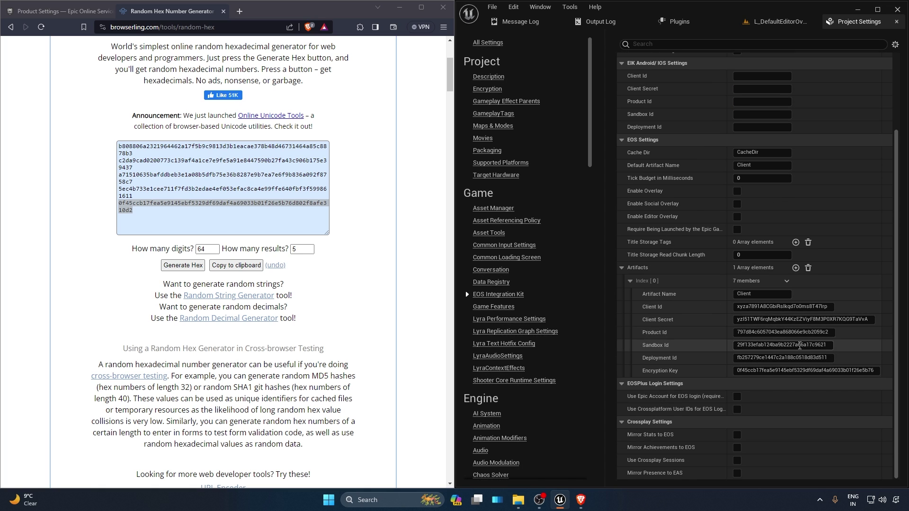
scroll(739, 335, up, 3)
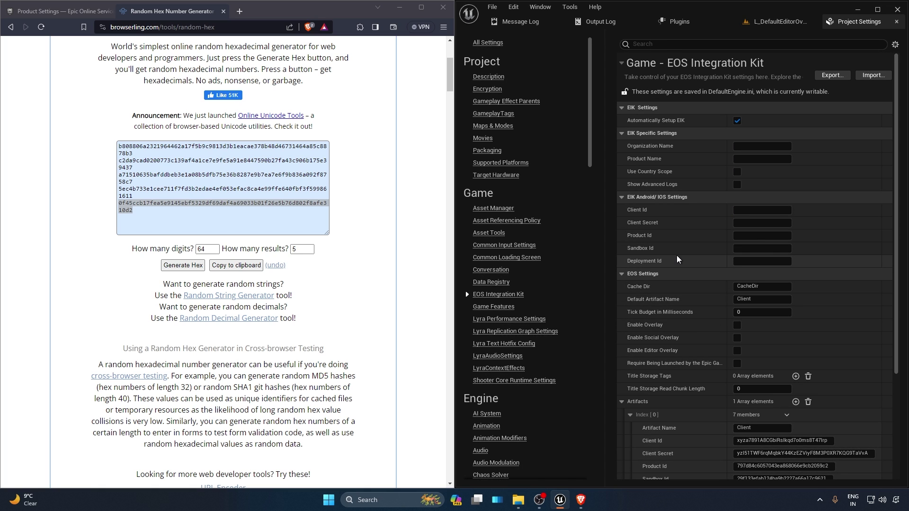
Step: Restart the LyraStarterGame2 project, loading the incompatible EOSIntegrationKit plugin anyway
click(897, 10)
click(623, 155)
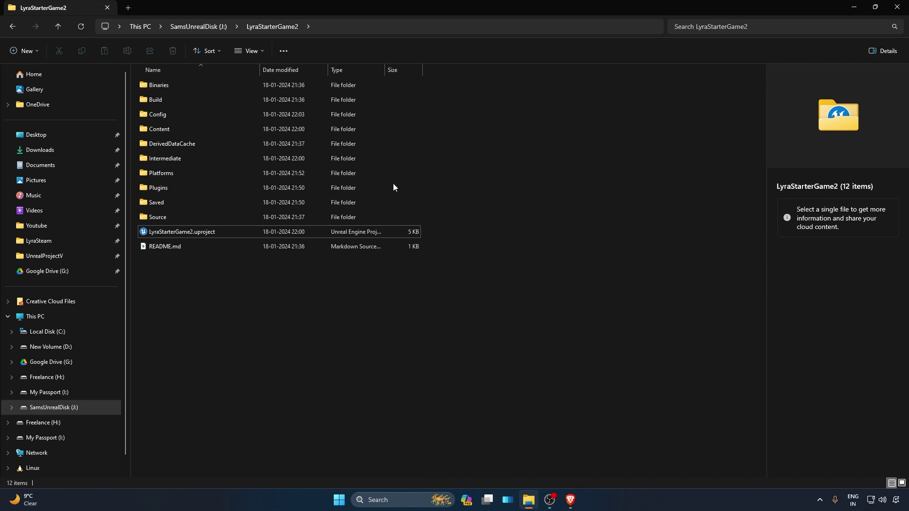
double_click(249, 228)
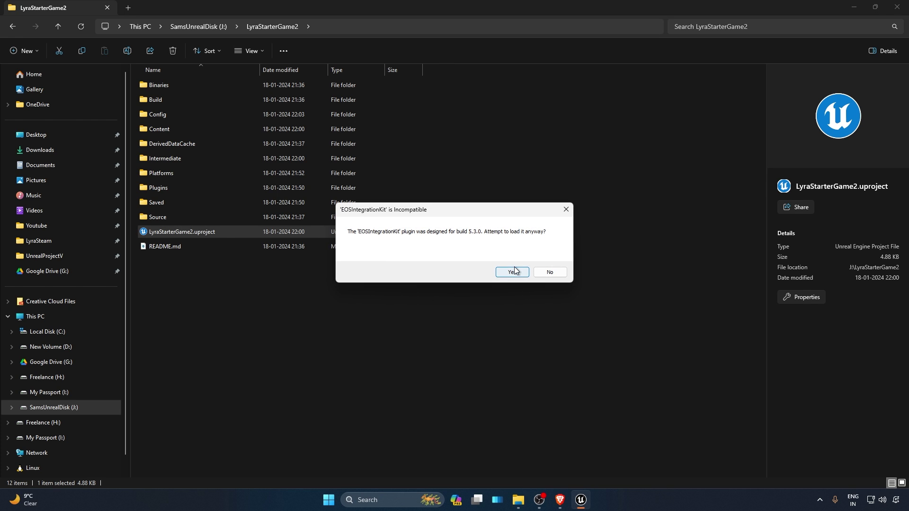
click(512, 271)
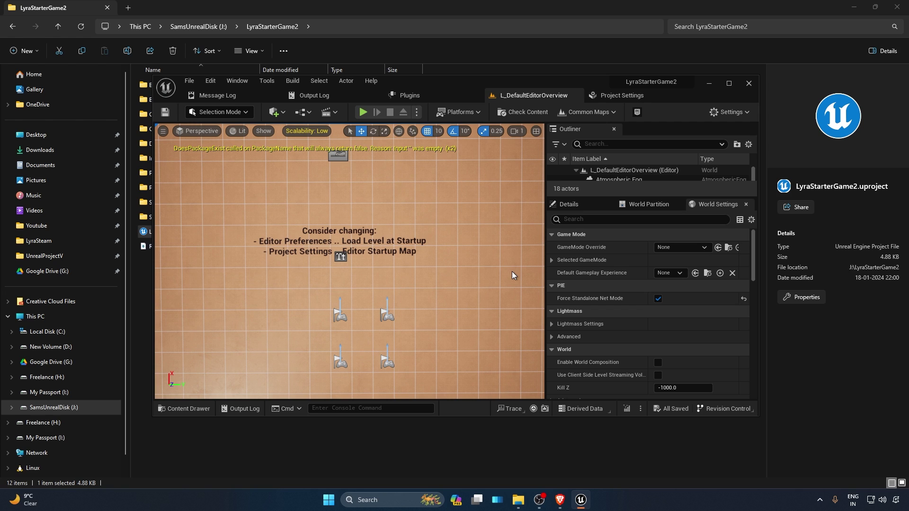
Step: In the Output Log, find the lines confirming the EIK subsystem was created and loaded as default
click(259, 409)
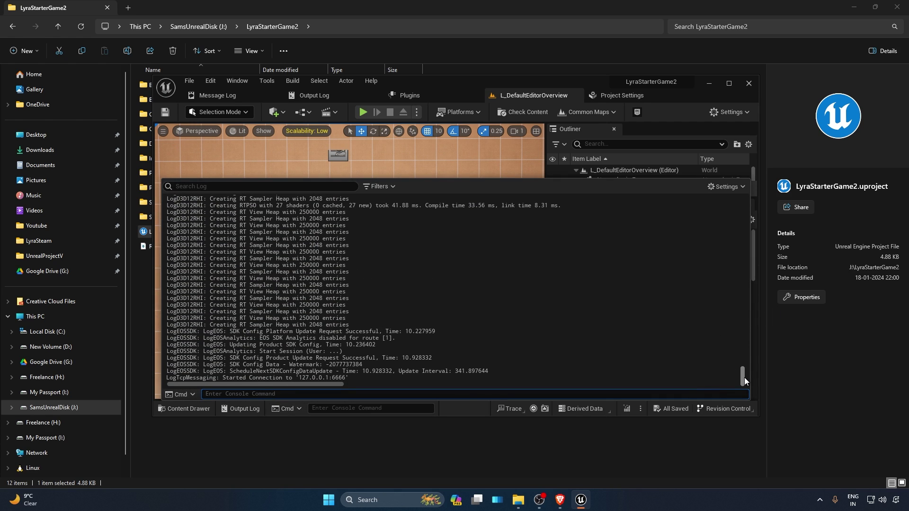
drag(745, 376, 735, 245)
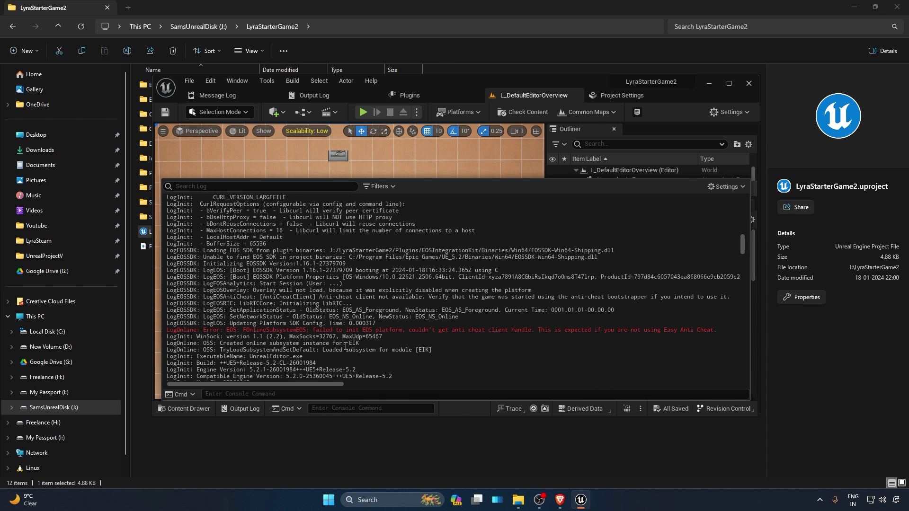
drag(370, 344, 205, 344)
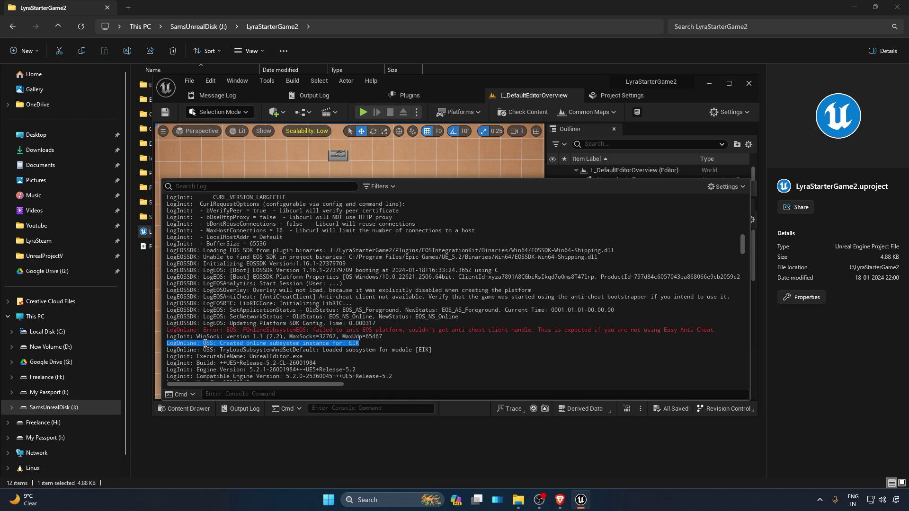
drag(445, 350, 116, 352)
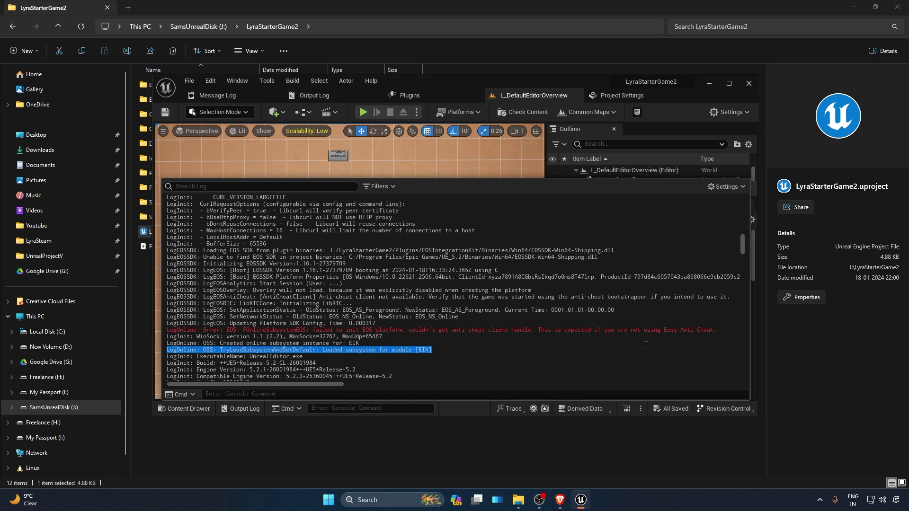
drag(729, 328, 535, 328)
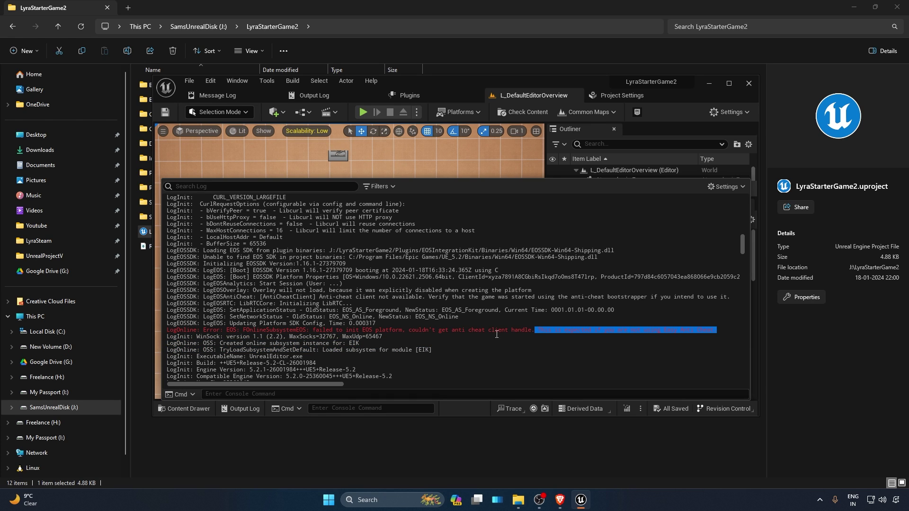
click(498, 358)
click(415, 112)
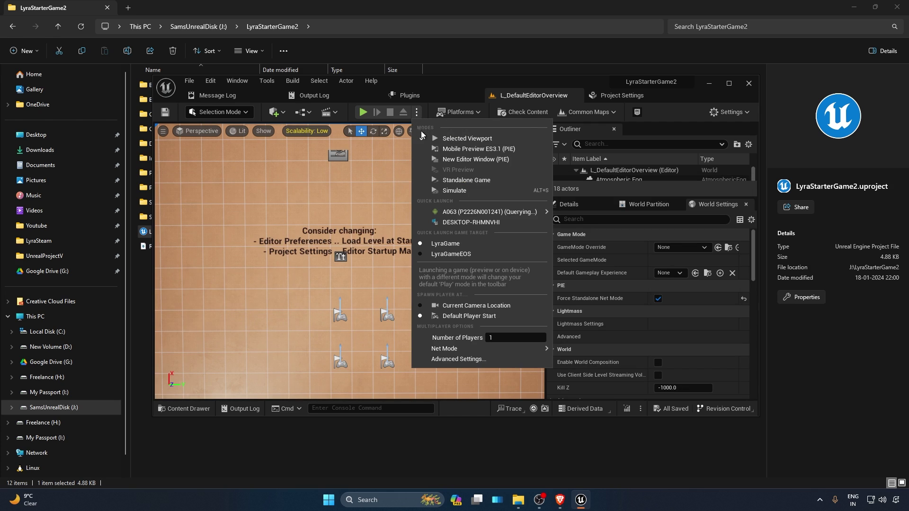
Step: Set the Level Editor Play Additional Launch Parameters to -log in Editor Preferences
click(204, 81)
click(236, 207)
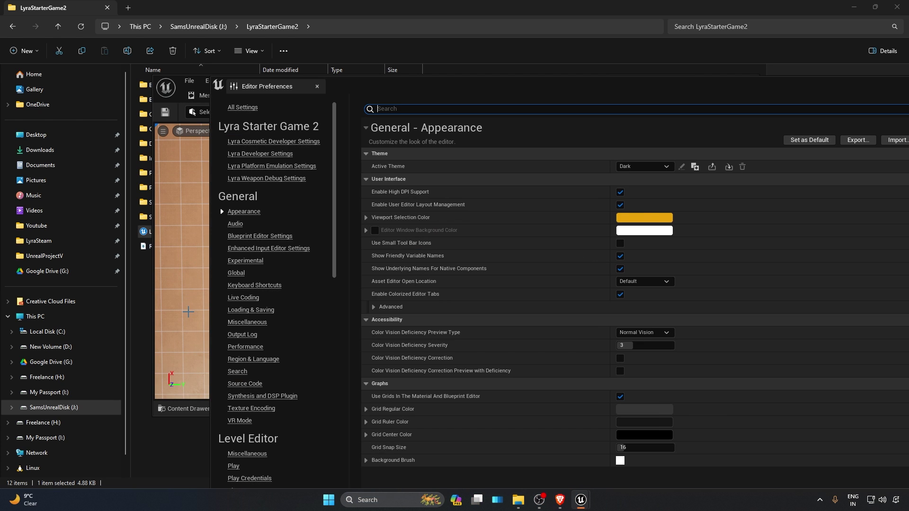
click(233, 466)
scroll(633, 416, down, 5)
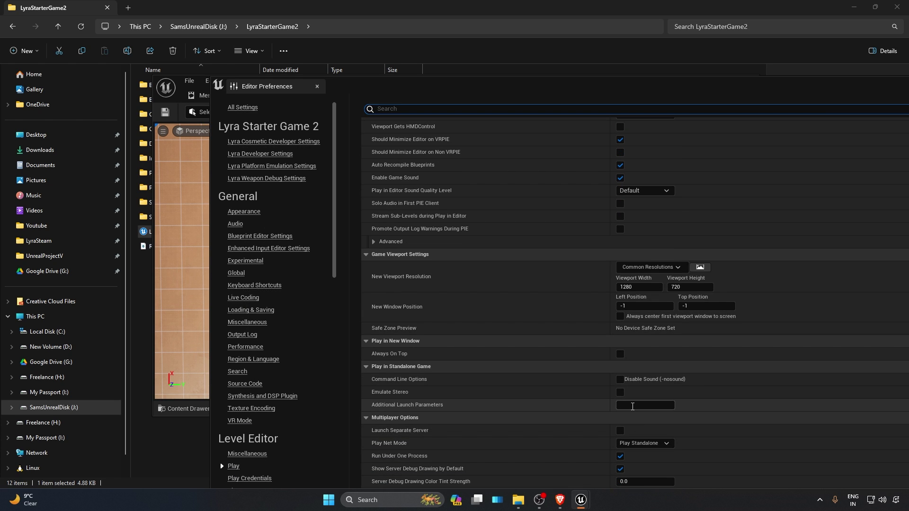
click(632, 406)
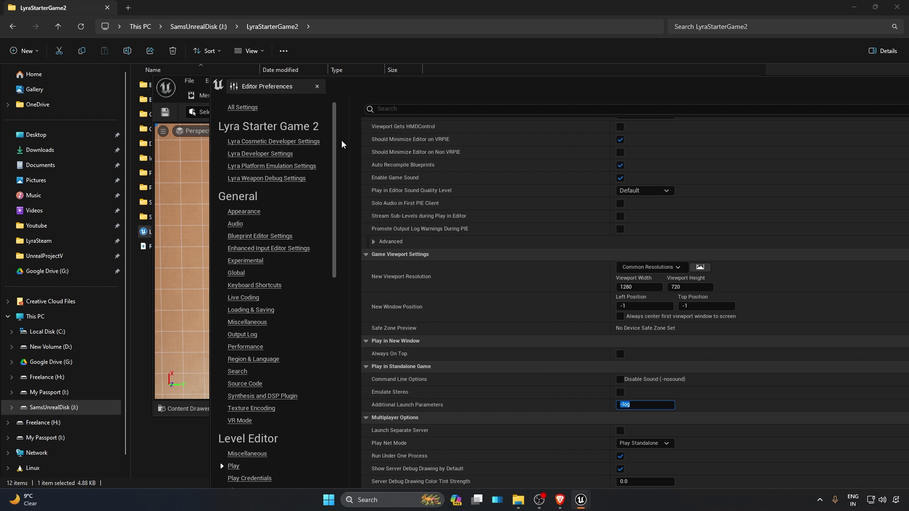
click(268, 86)
click(317, 86)
Step: Launch the game as Standalone Game, accepting the incompatible plugin warning
click(417, 112)
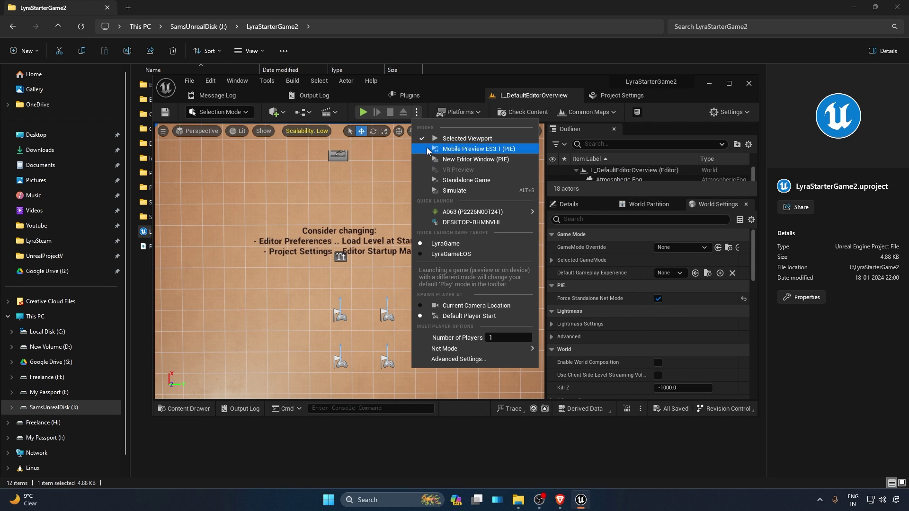
click(433, 180)
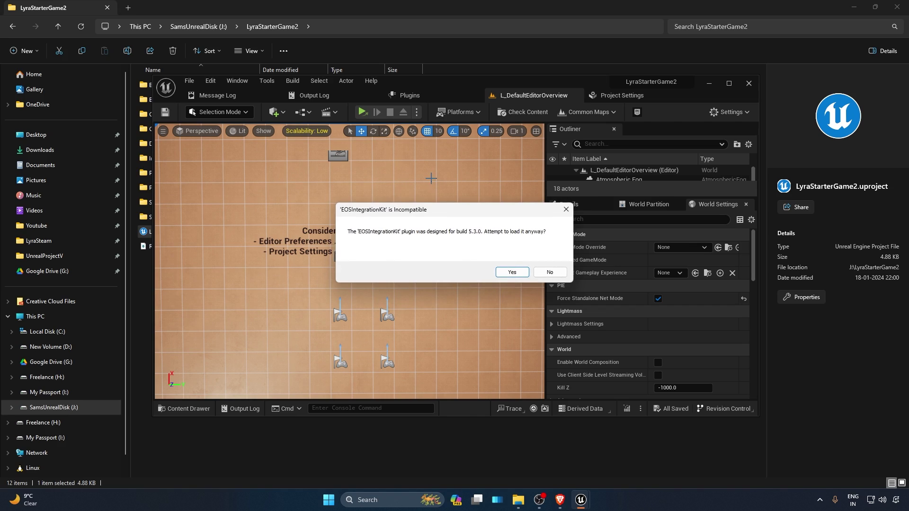
click(520, 272)
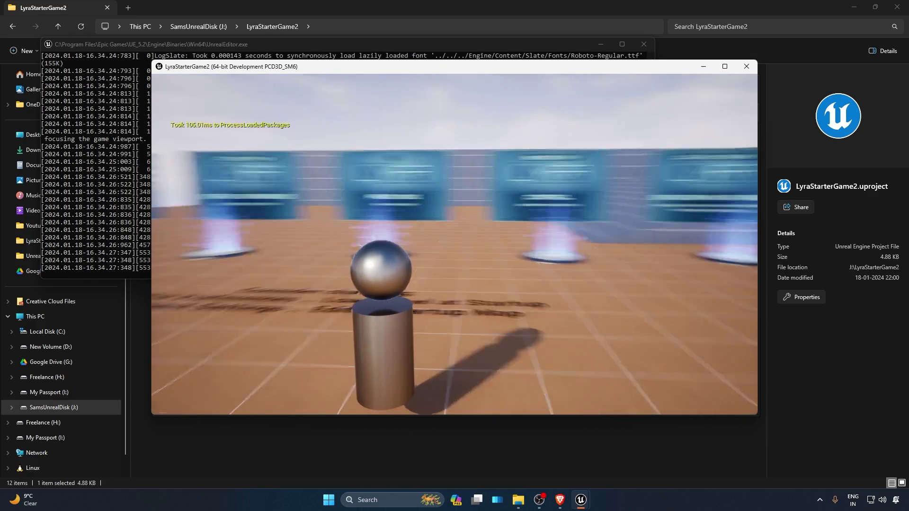
Step: Walk the character into the portal and watch the game log console while Lyra reaches its menu
key(w)
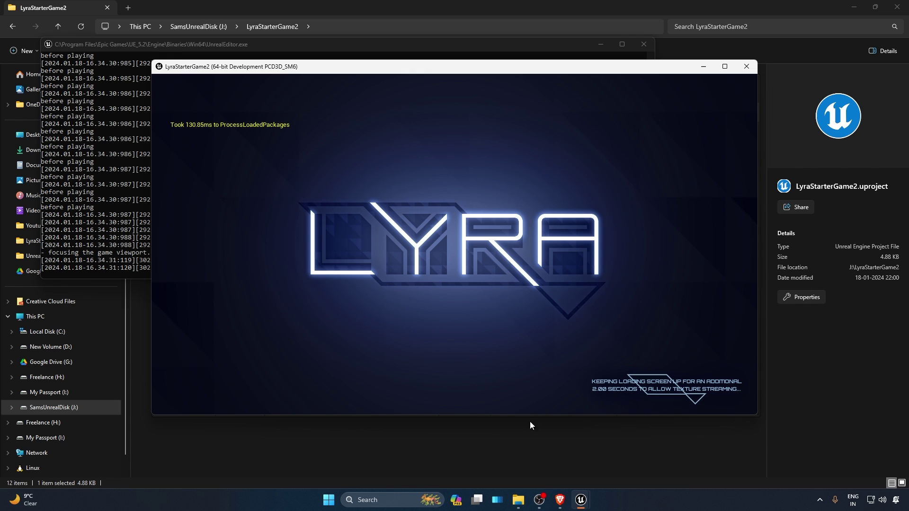
click(117, 233)
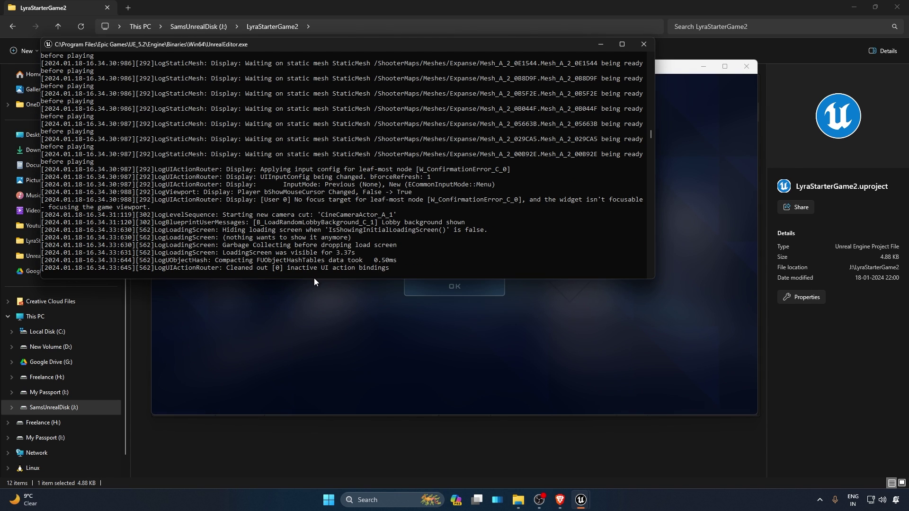
click(314, 278)
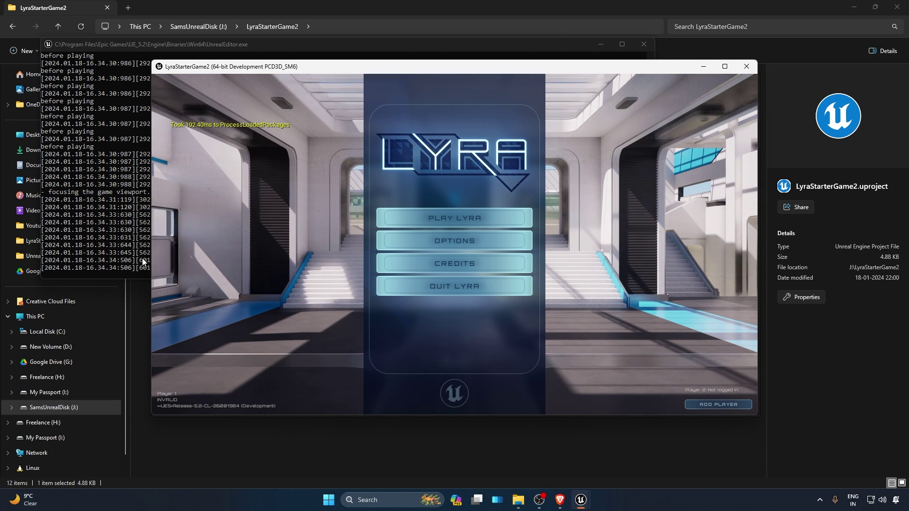
click(138, 237)
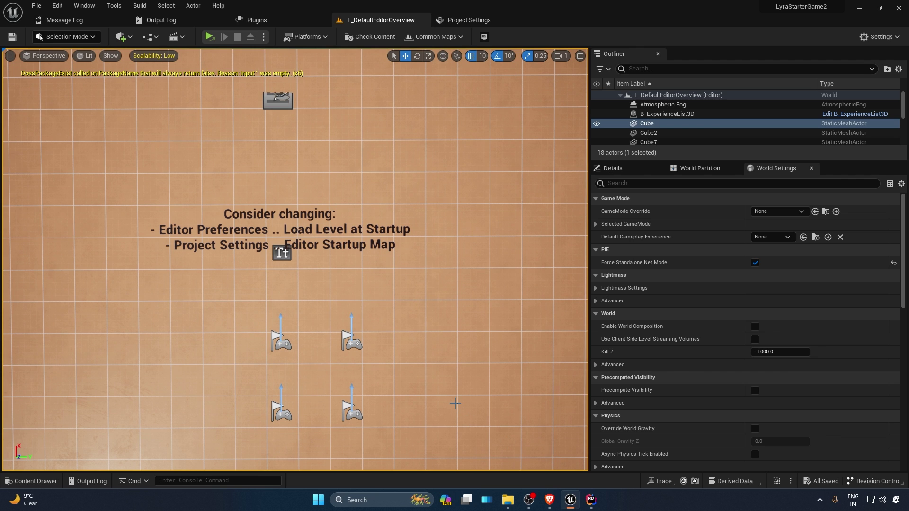
Step: Open the L_LyraFrontEnd level from Common Maps
click(57, 5)
click(84, 5)
mouse_move(123, 42)
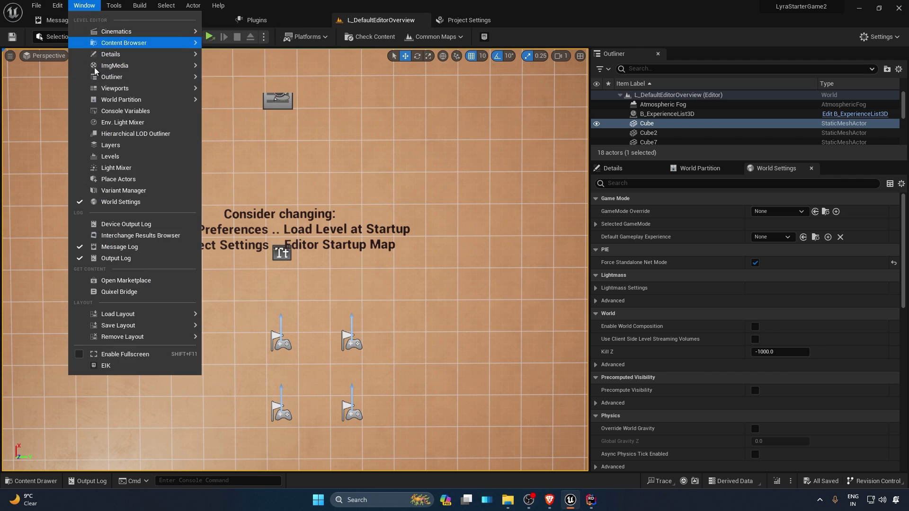
click(433, 37)
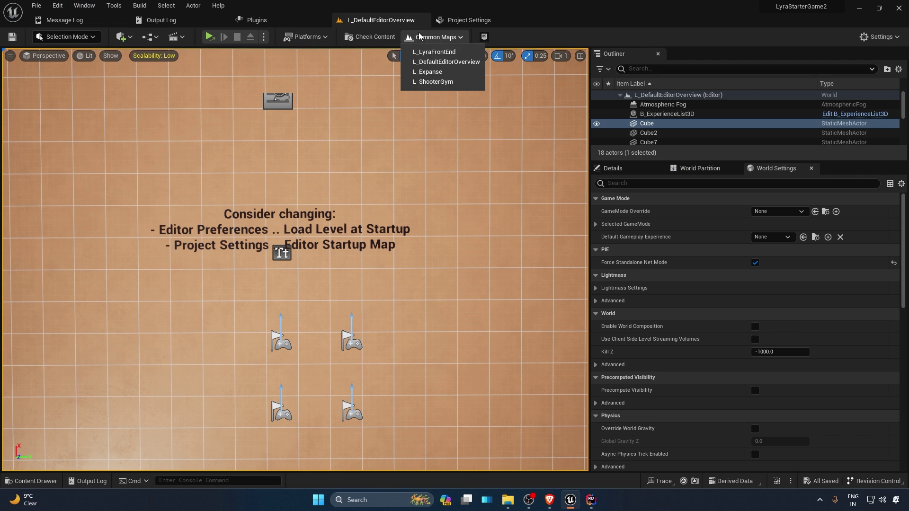
click(450, 52)
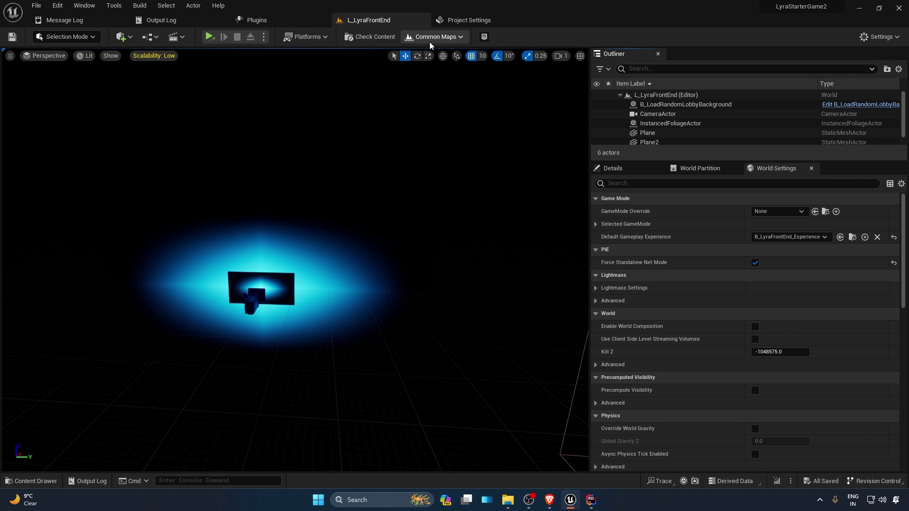
Step: In Editor Preferences Play settings, set Additional Launch Parameters to -log -auth_type=accountportal
click(51, 6)
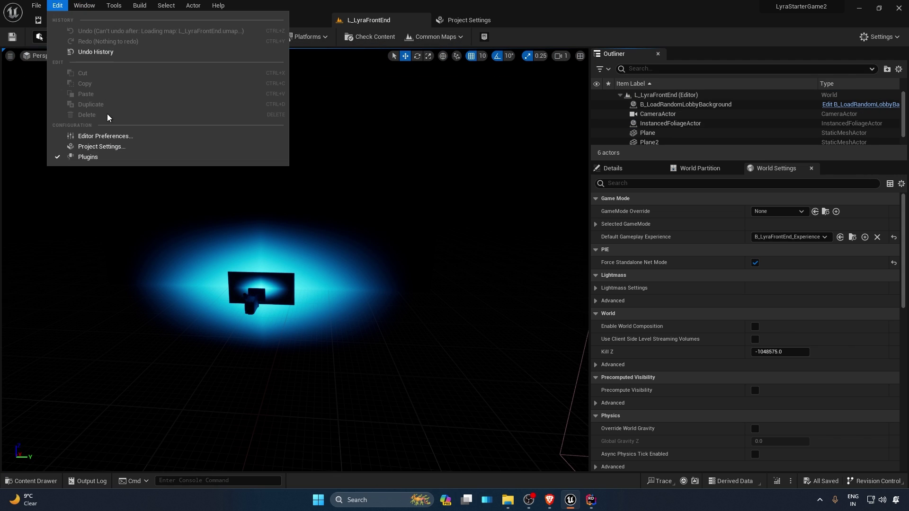
click(108, 136)
drag(286, 97, 184, 15)
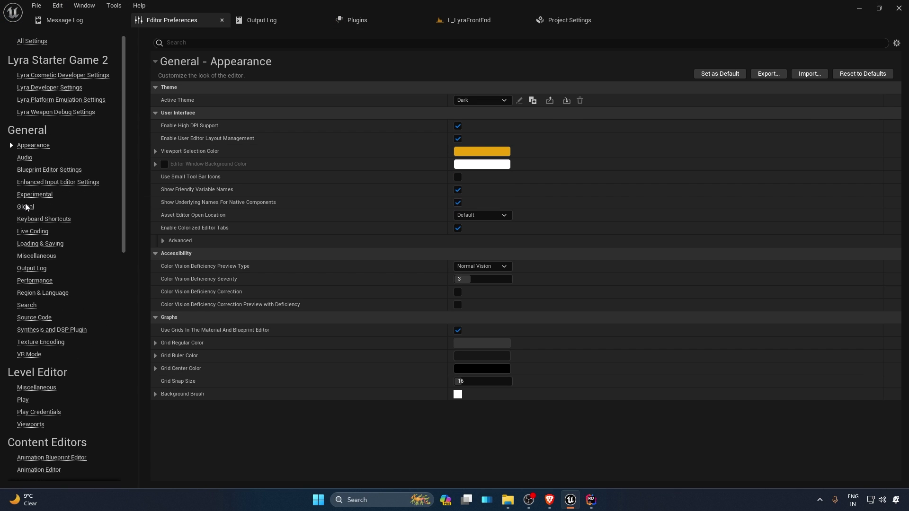
click(24, 403)
click(469, 429)
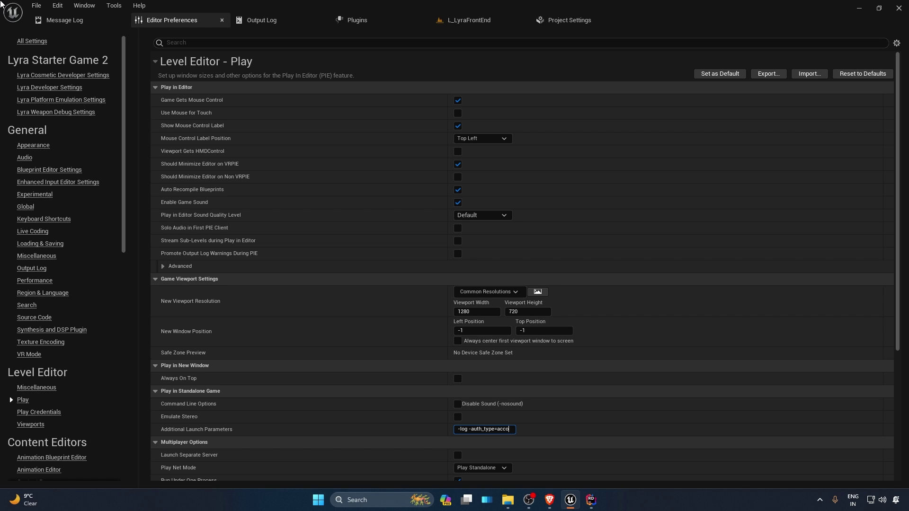
key(ctrl+a)
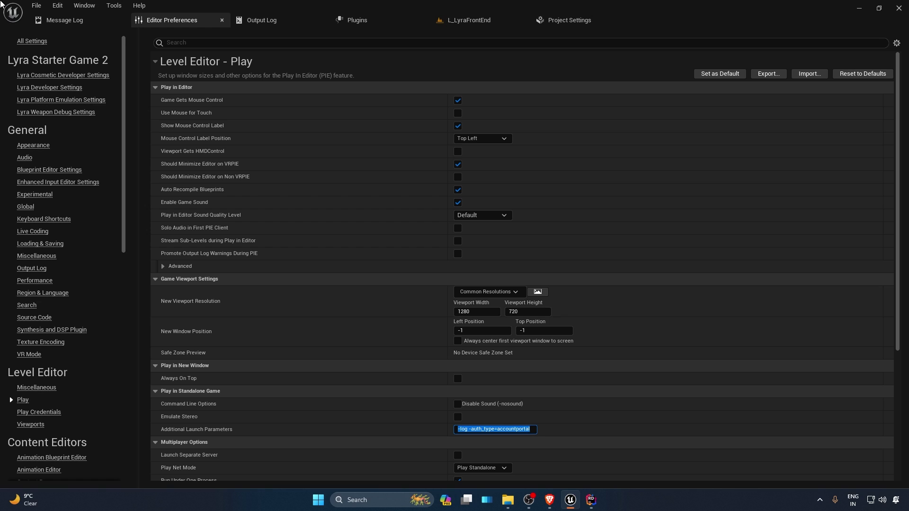
Step: Play L_LyraFrontEnd as a standalone game, accepting the incompatible EOSIntegrationKit plugin
click(469, 20)
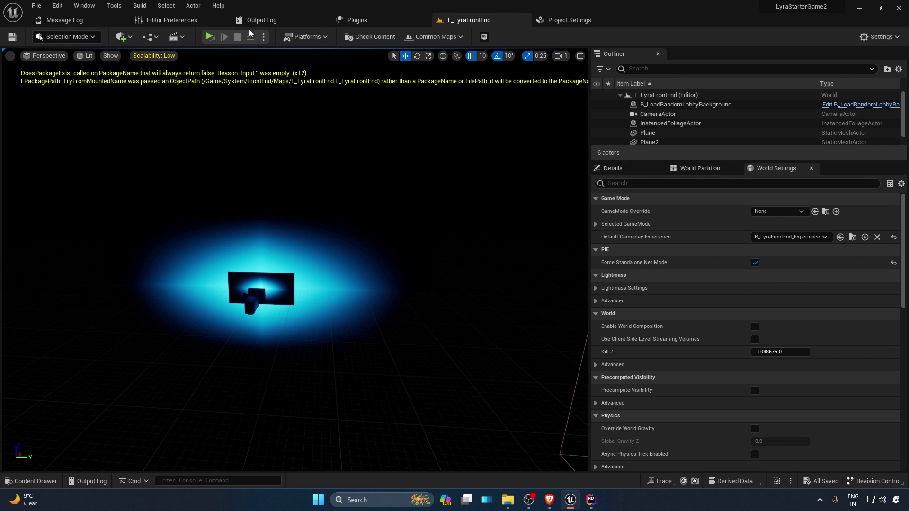
click(209, 37)
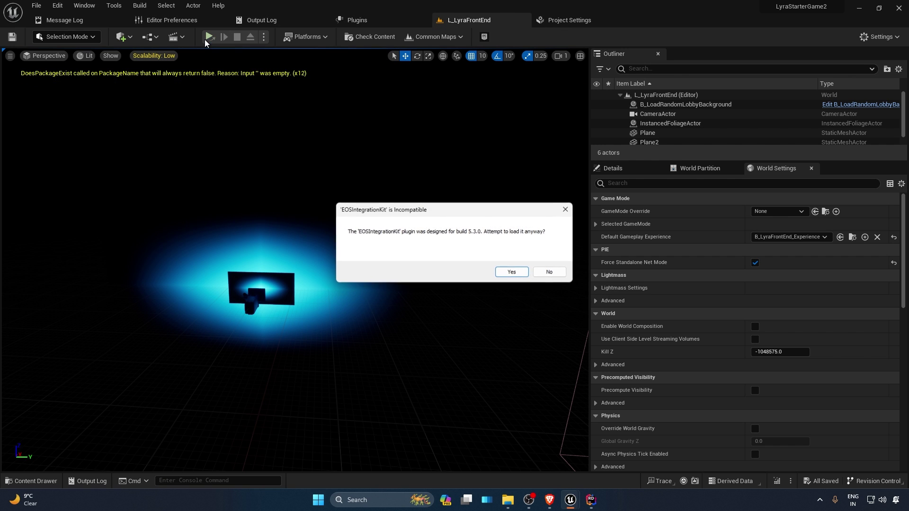
click(509, 274)
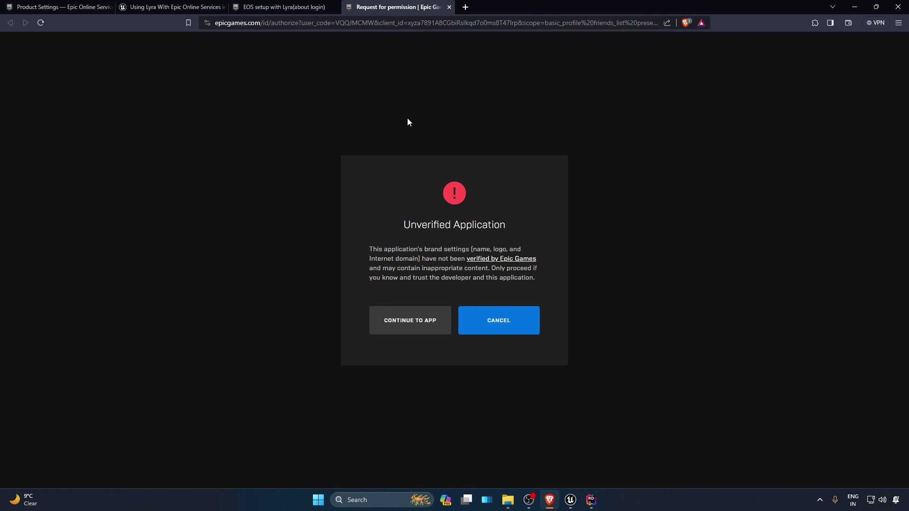
Step: In the Account Portal, continue past the warning, allow the app access, and minimize the browser
click(400, 321)
click(513, 362)
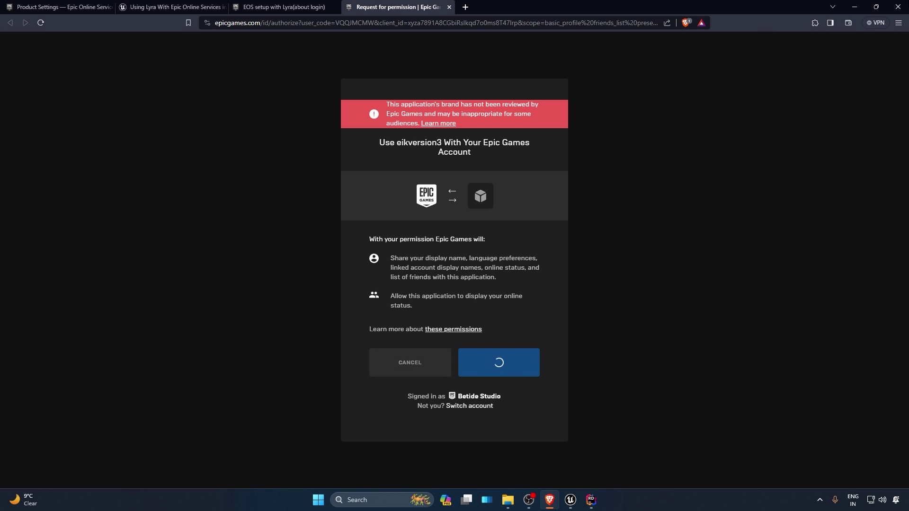
key(ctrl+w)
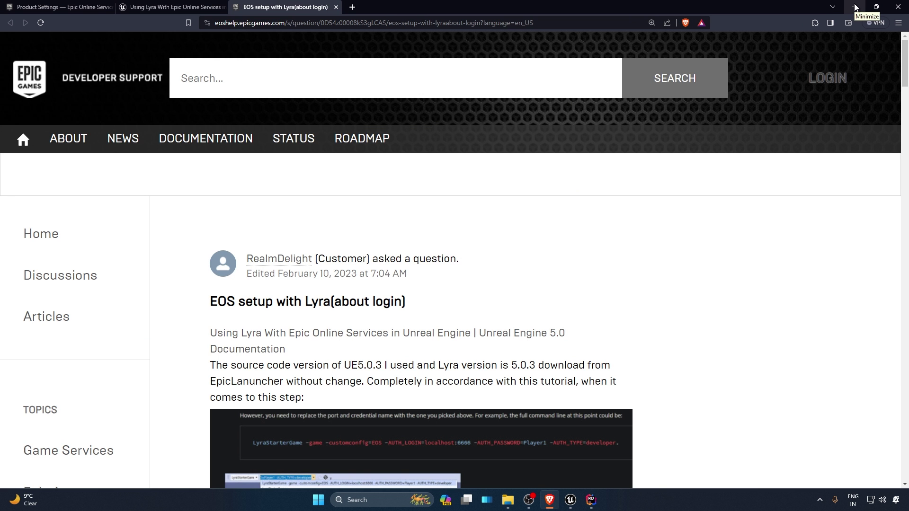
click(858, 6)
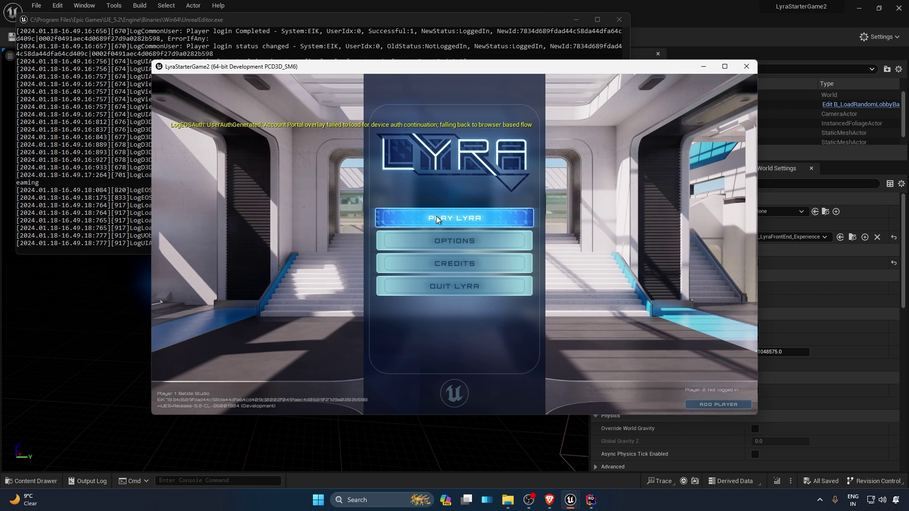
Step: Close the test game and change the launch parameter's auth type from accountportal to deviceid
click(127, 109)
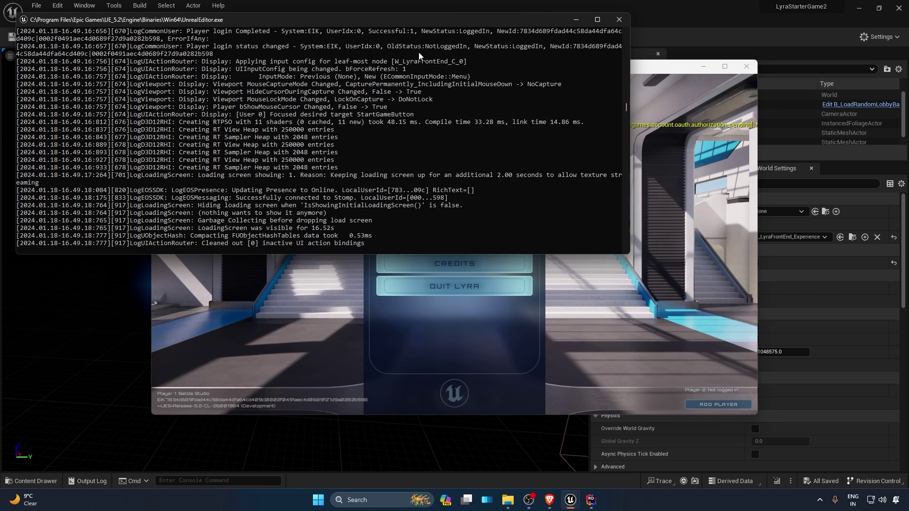
click(622, 22)
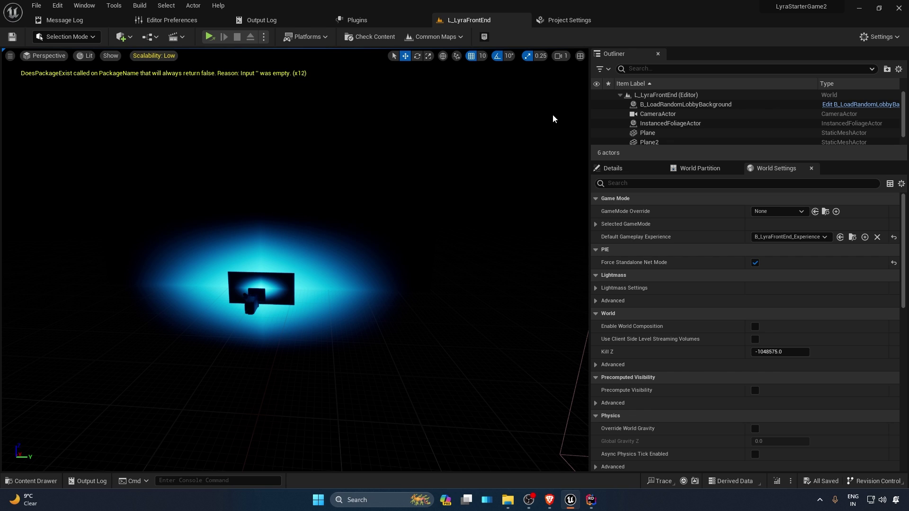
click(58, 5)
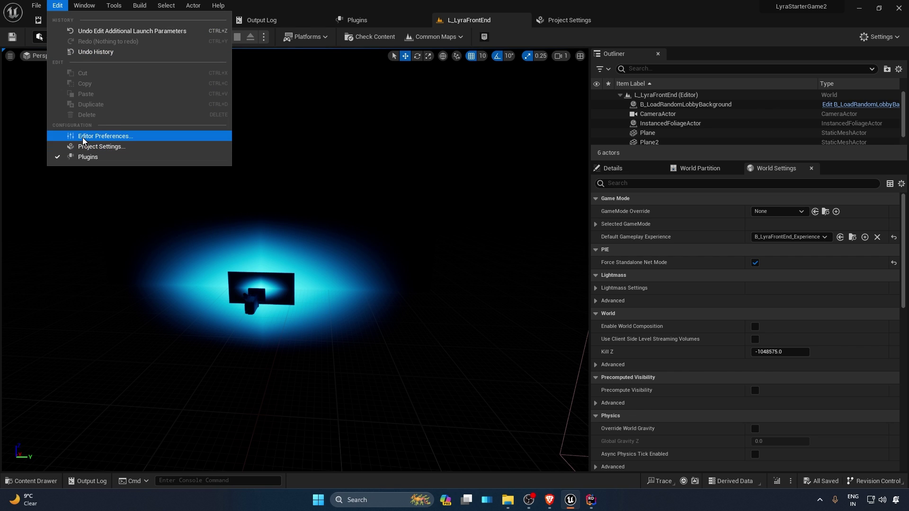
click(81, 138)
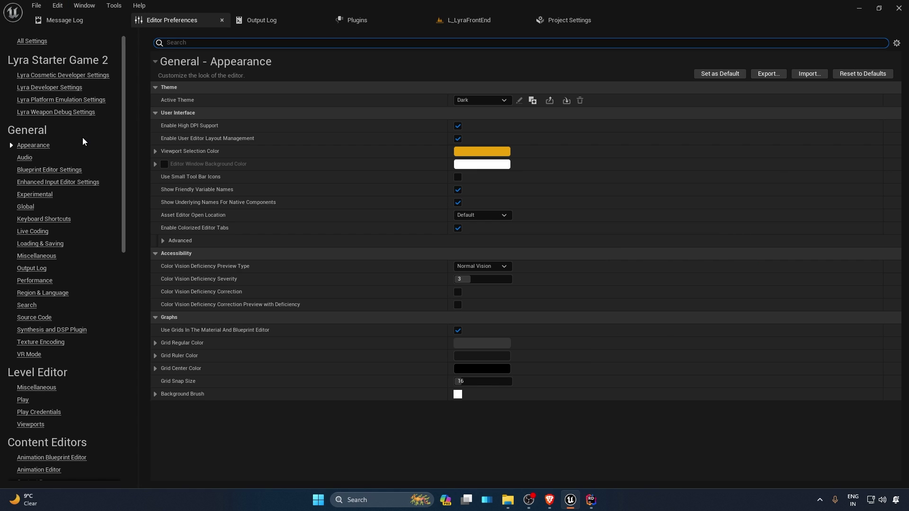
click(24, 400)
double_click(513, 429)
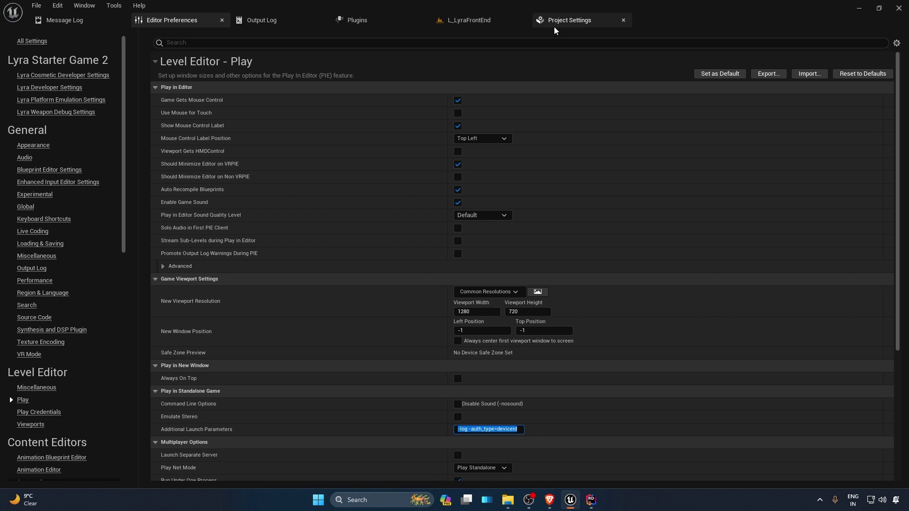
click(468, 20)
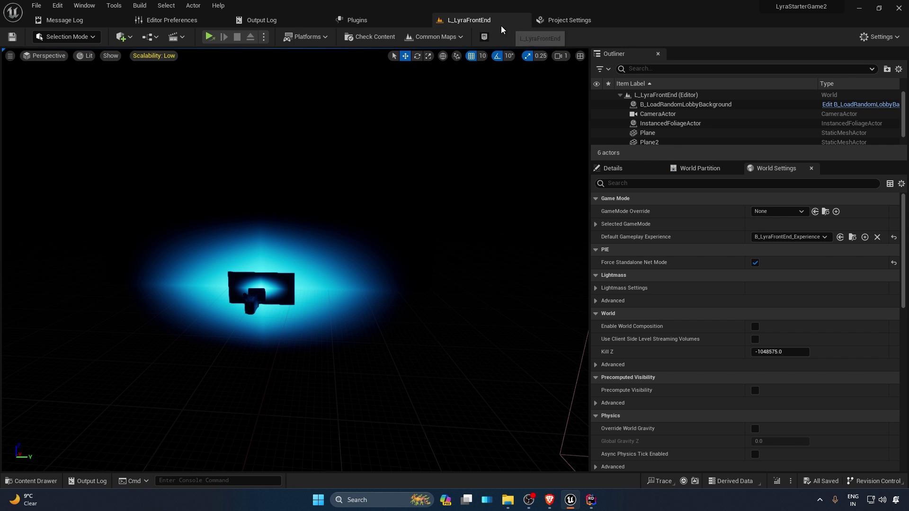
Step: Launch standalone Lyra, host an online Elimination match on Expanse, then return to the portal's Product Settings
click(208, 37)
click(512, 272)
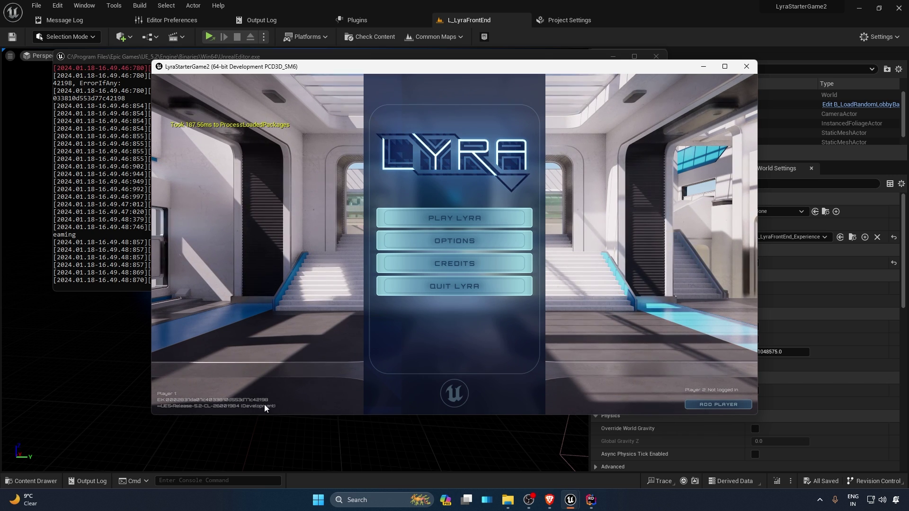
click(482, 218)
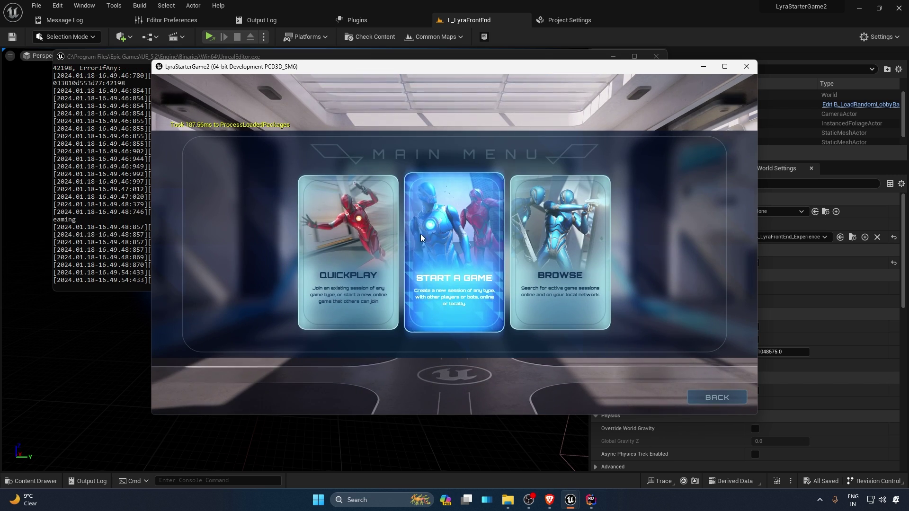
click(473, 247)
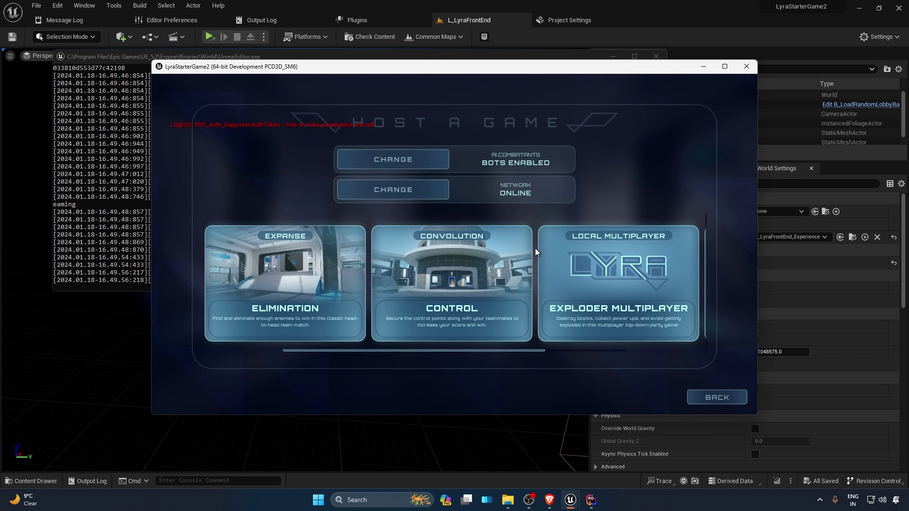
click(327, 285)
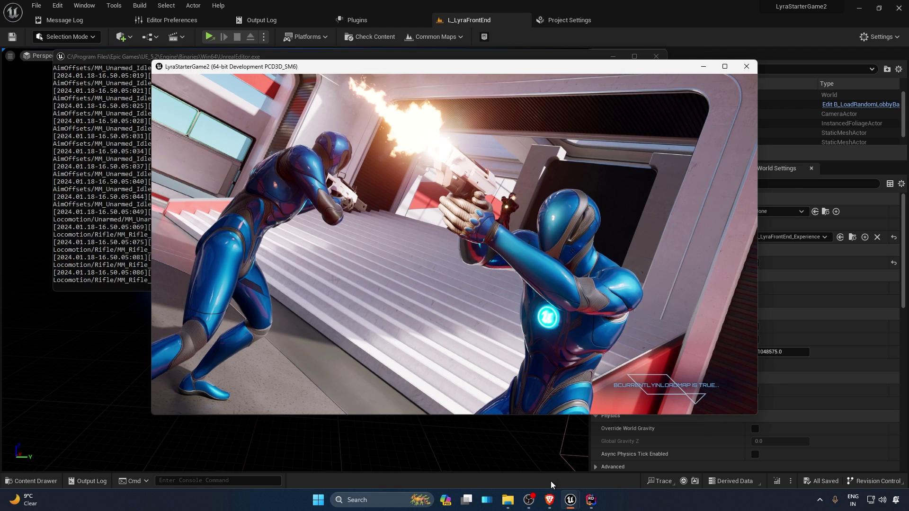
click(549, 500)
click(43, 6)
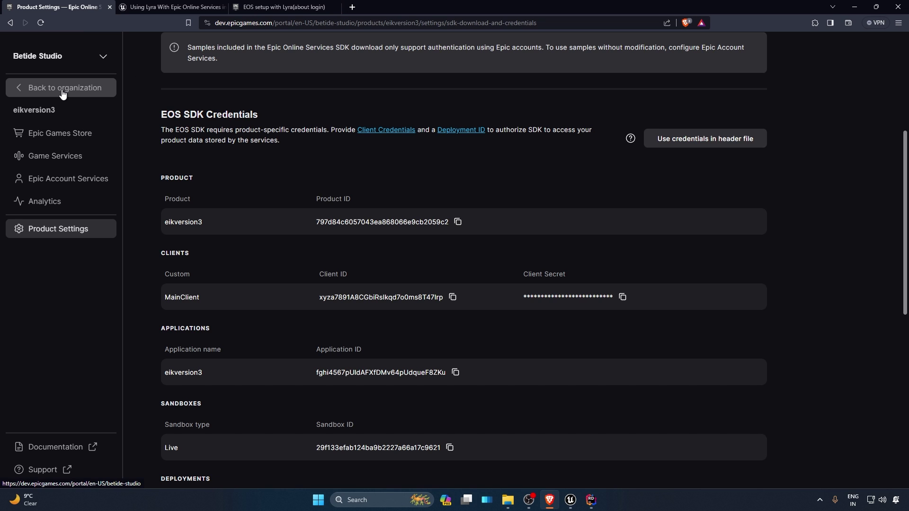
Step: Search Lobbies by the pasted player ID and open the DA_Expanse_TDM lobby showing 1/16 players
click(57, 184)
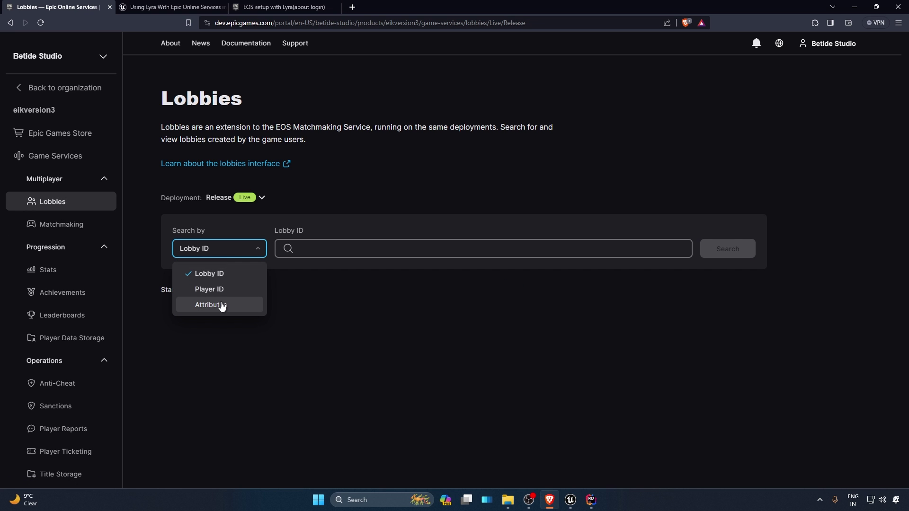
mouse_move(502, 7)
mouse_down()
mouse_move(623, 9)
mouse_move(700, 77)
mouse_move(620, 222)
mouse_move(510, 318)
mouse_move(536, 155)
mouse_move(501, 1)
mouse_up()
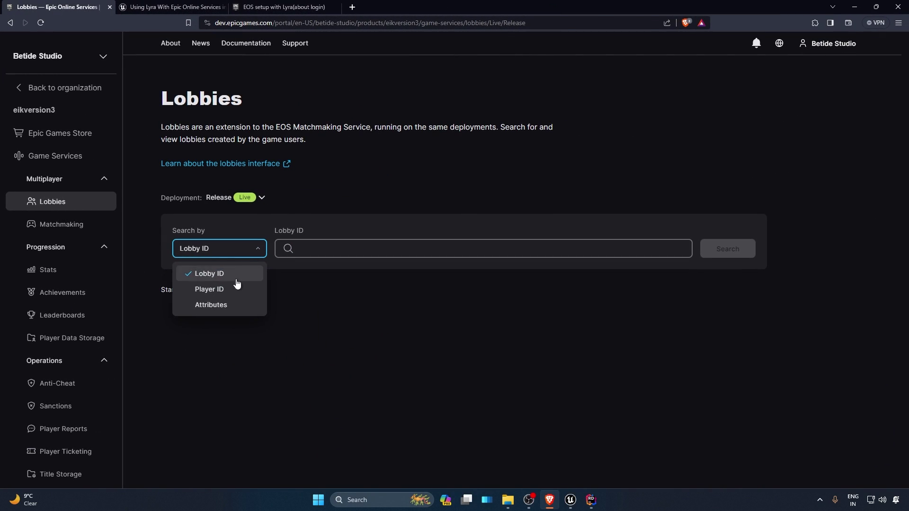
click(210, 289)
text(0002837da07c4033810d553d77c42198)
click(724, 249)
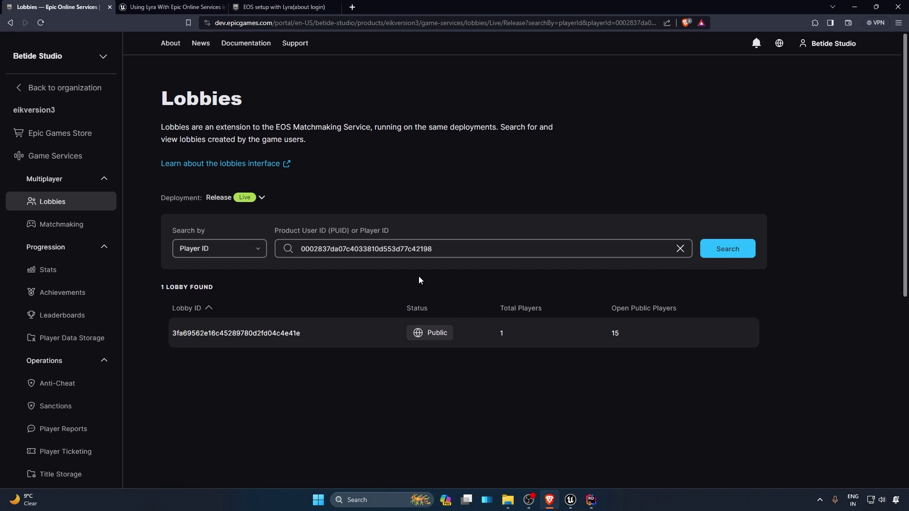
click(346, 333)
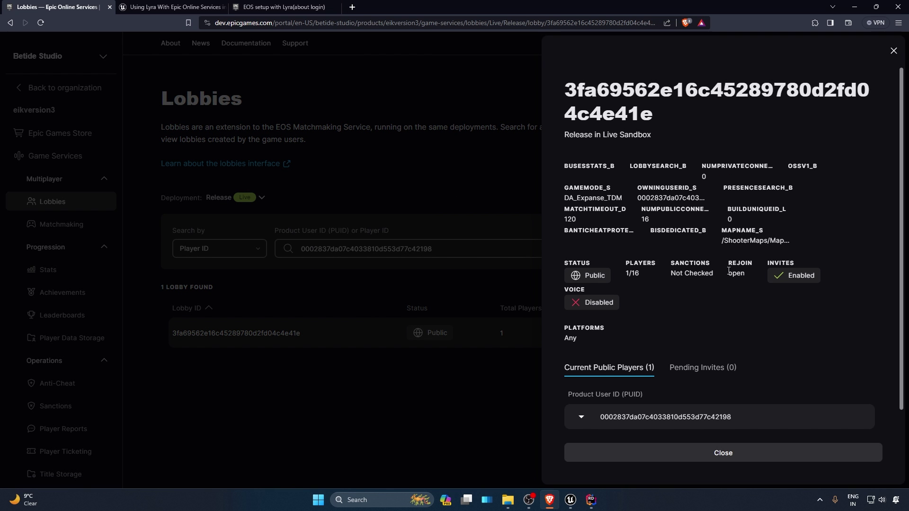
scroll(687, 328, down, 1)
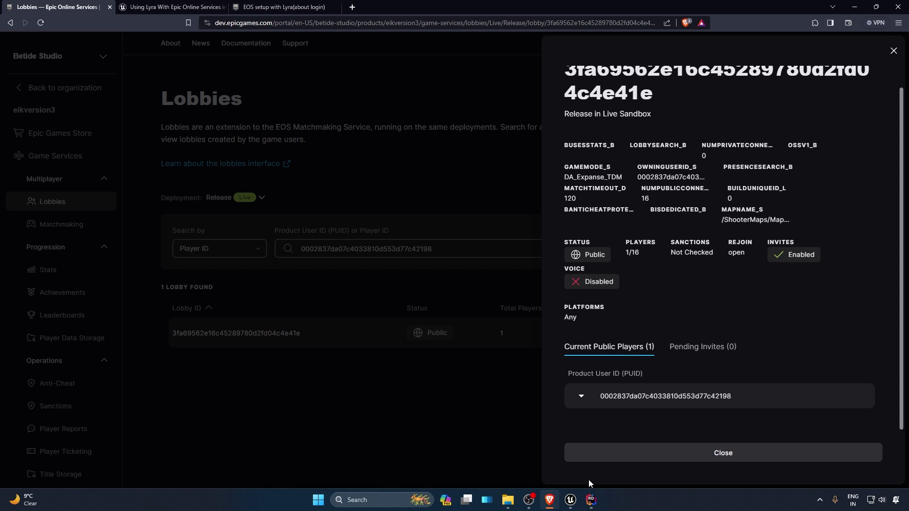
Step: Bring the game log and then the Unreal Editor on L_DefaultEditorOverview to the front via the taskbar
mouse_move(570, 500)
click(587, 437)
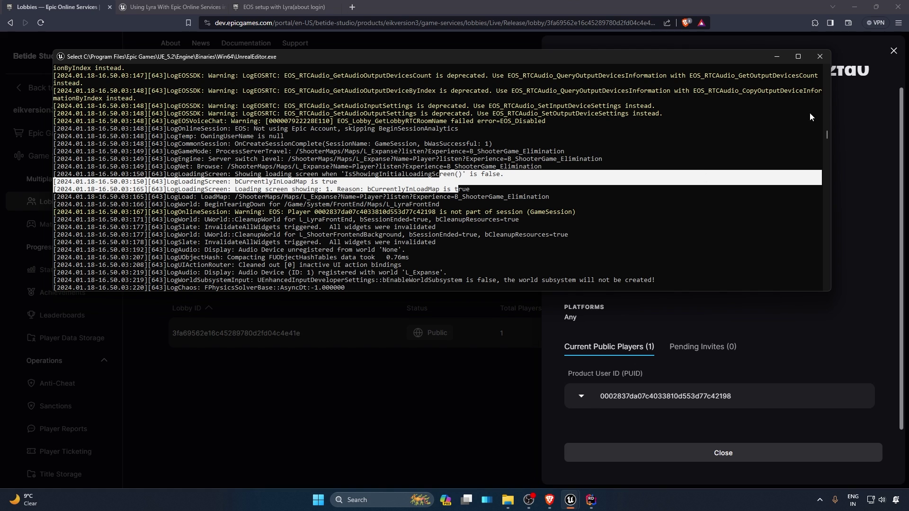
mouse_move(571, 500)
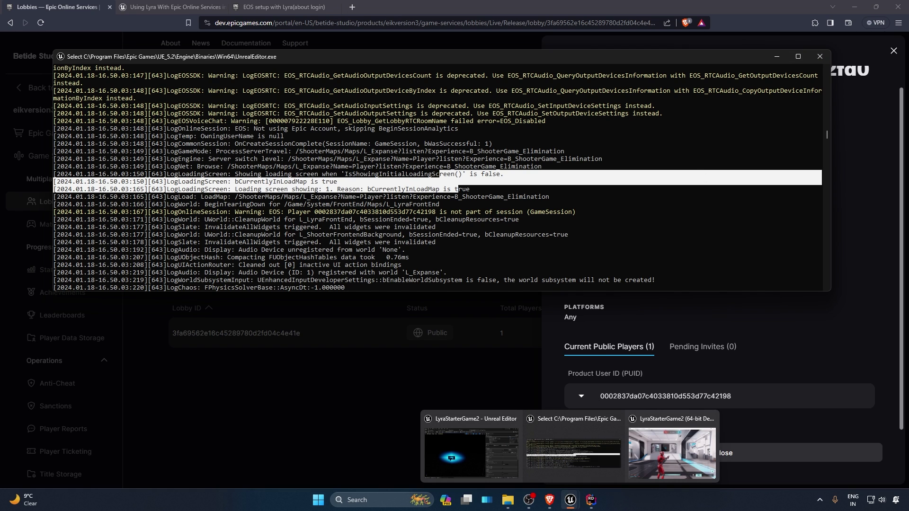
click(518, 451)
mouse_move(563, 510)
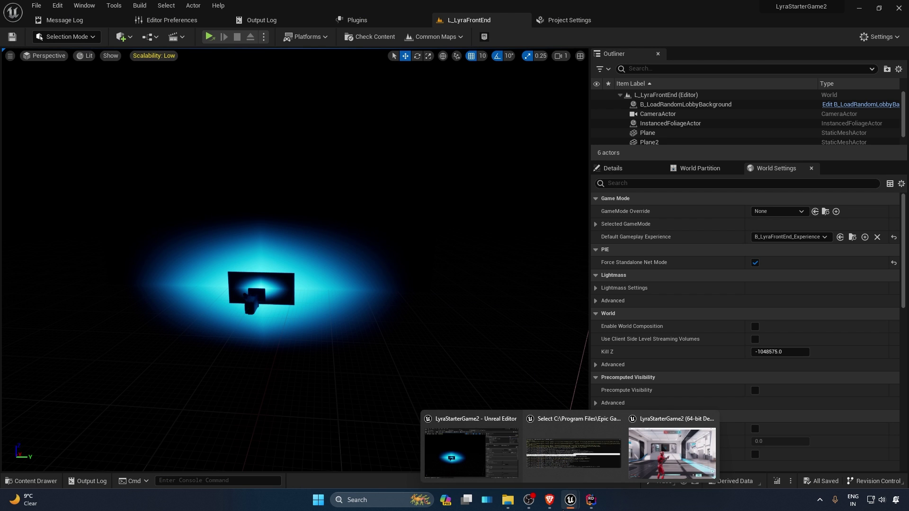
mouse_move(590, 499)
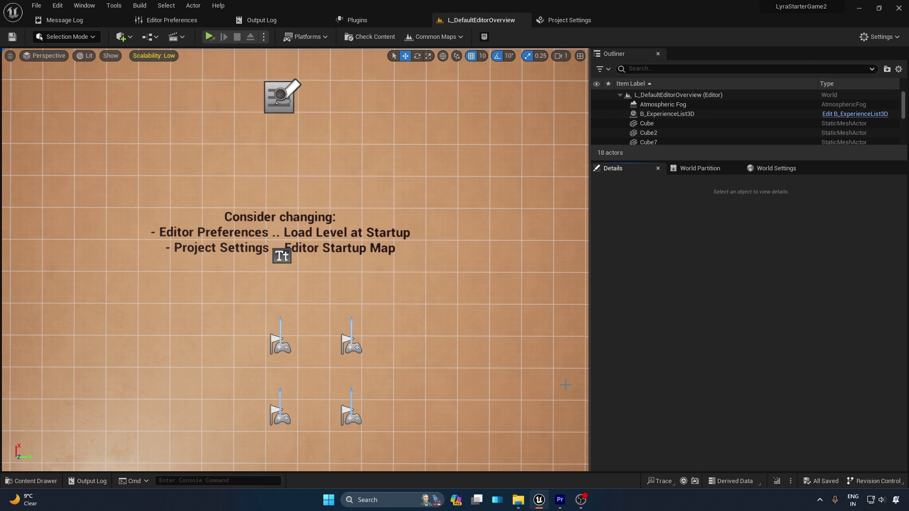
Step: Open EOSIntegrationKit.uplugin from Plugins > EOSIntegrationKit in VS Code
click(517, 502)
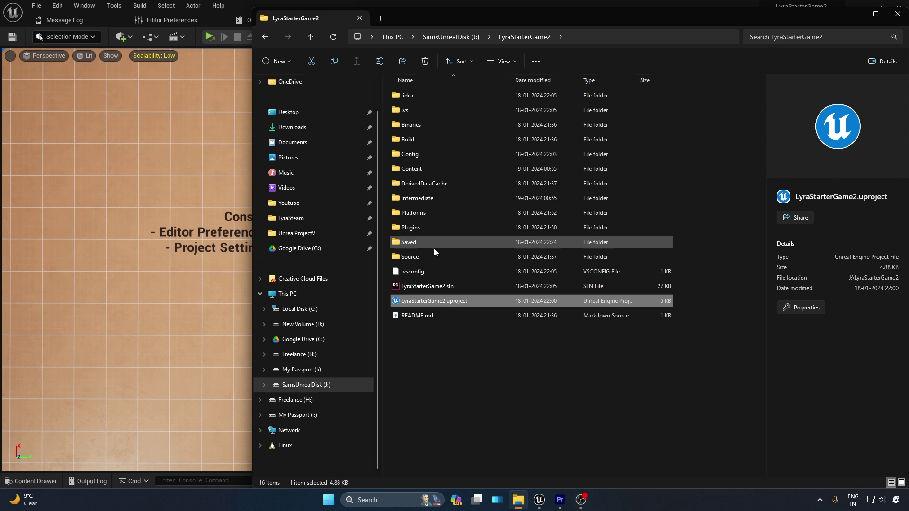
double_click(432, 229)
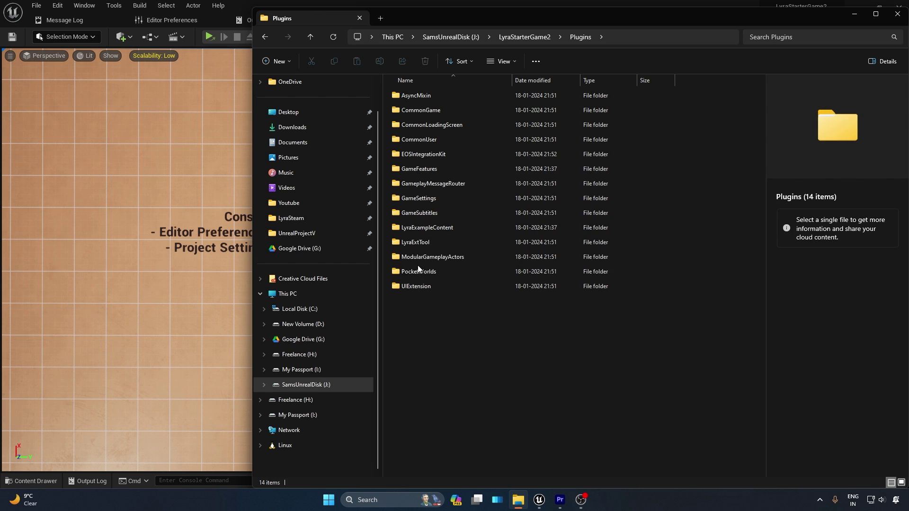
double_click(430, 154)
double_click(429, 169)
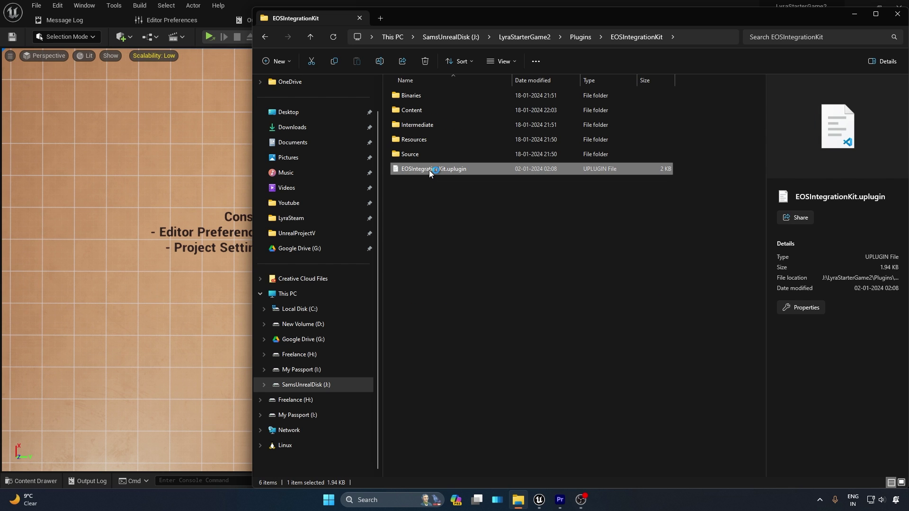
Step: Change EngineVersion from 5.3.0 to 5.2.0, save the file, and close VS Code and Explorer
double_click(228, 339)
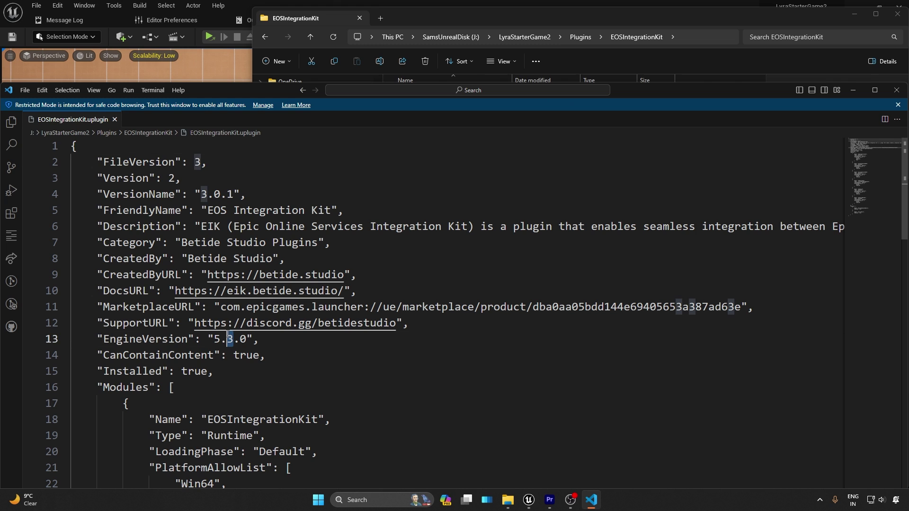
text(2)
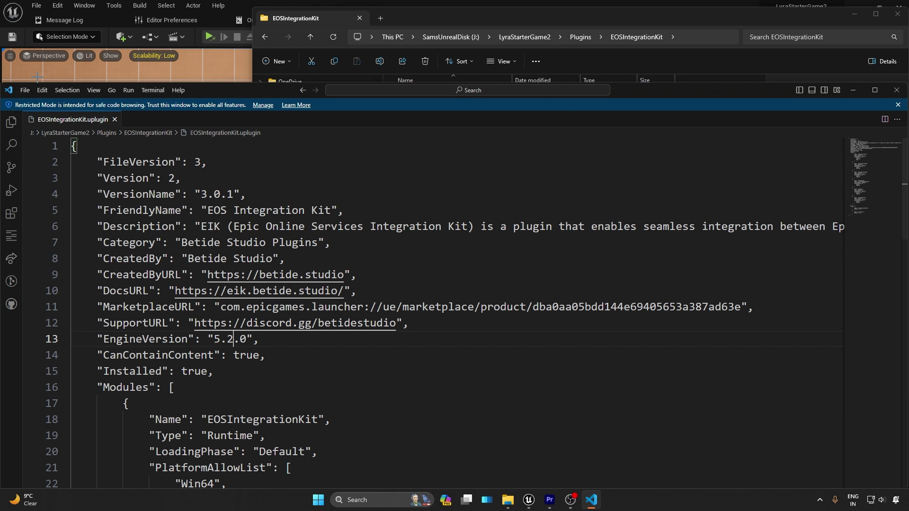
click(25, 90)
click(55, 245)
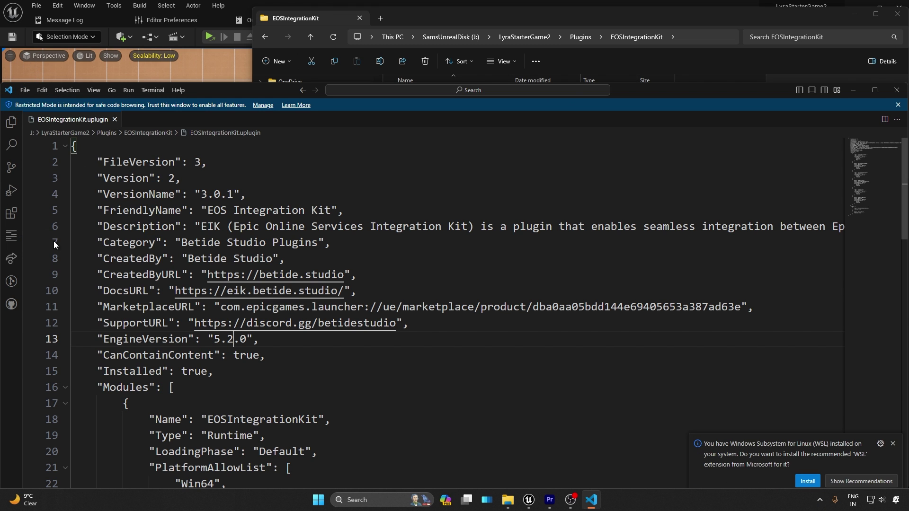
click(896, 90)
click(875, 14)
click(897, 6)
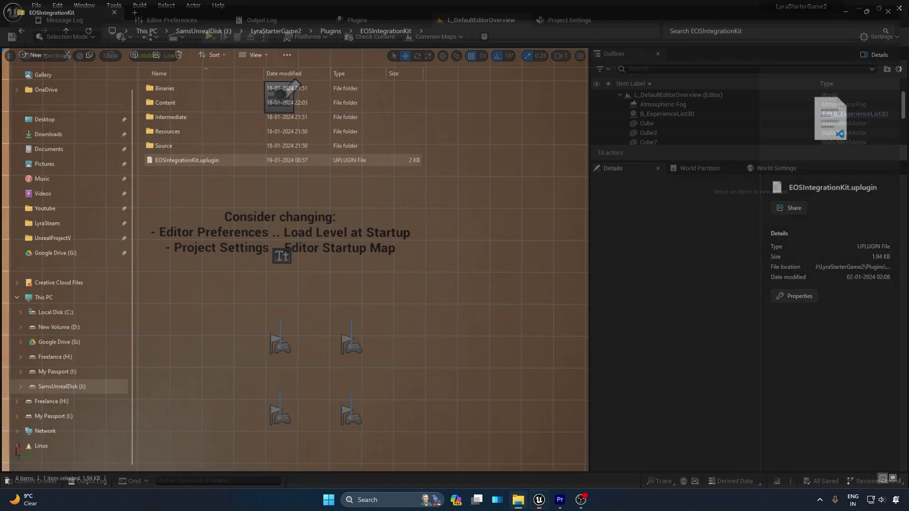
Step: Package the LyraGame target for Windows, outputting to the LyraStarterGame2 folder
click(306, 37)
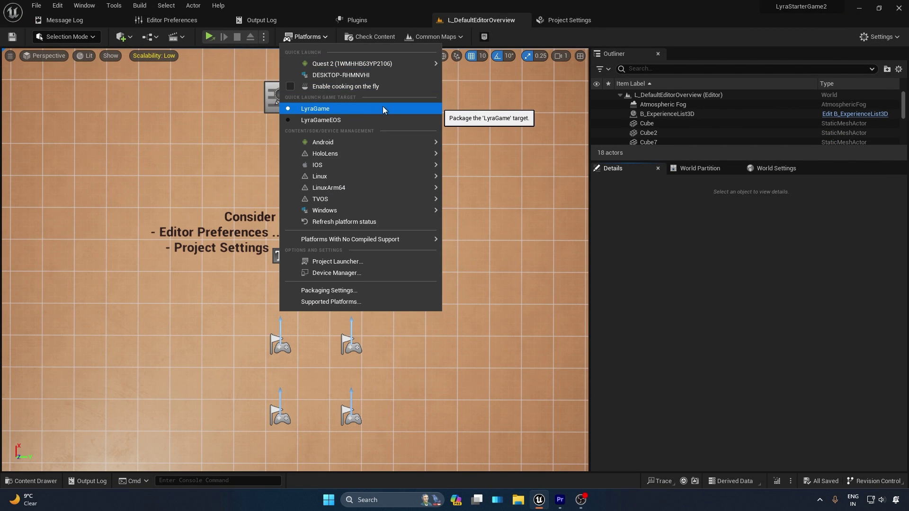
mouse_move(345, 210)
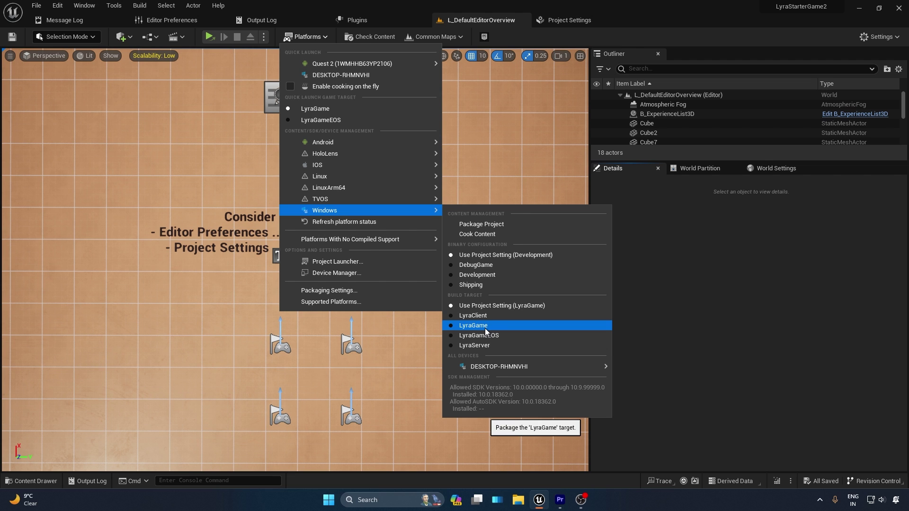
click(476, 228)
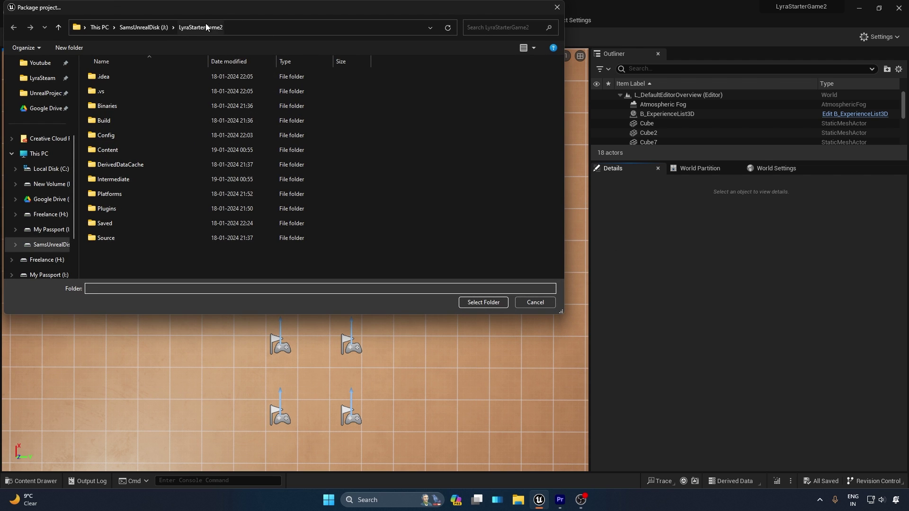
click(469, 303)
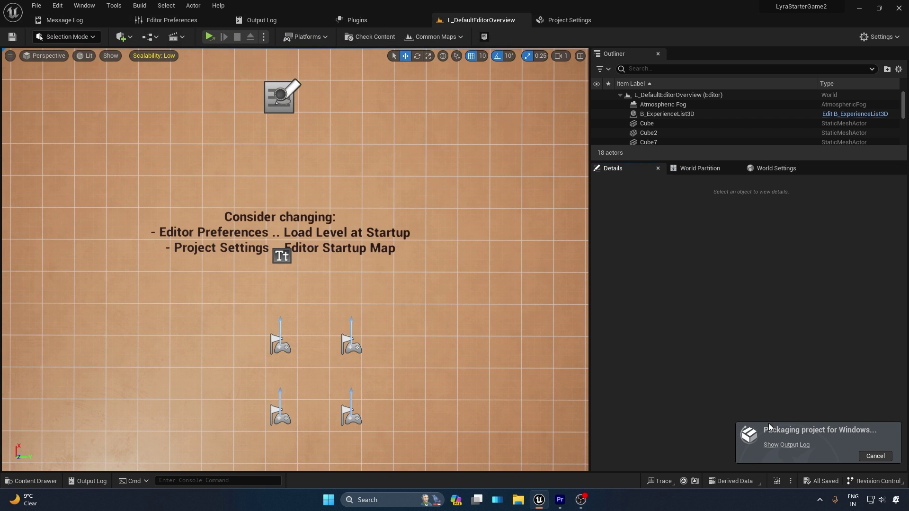
Step: Open the packaging output log and review its warning lines
click(782, 446)
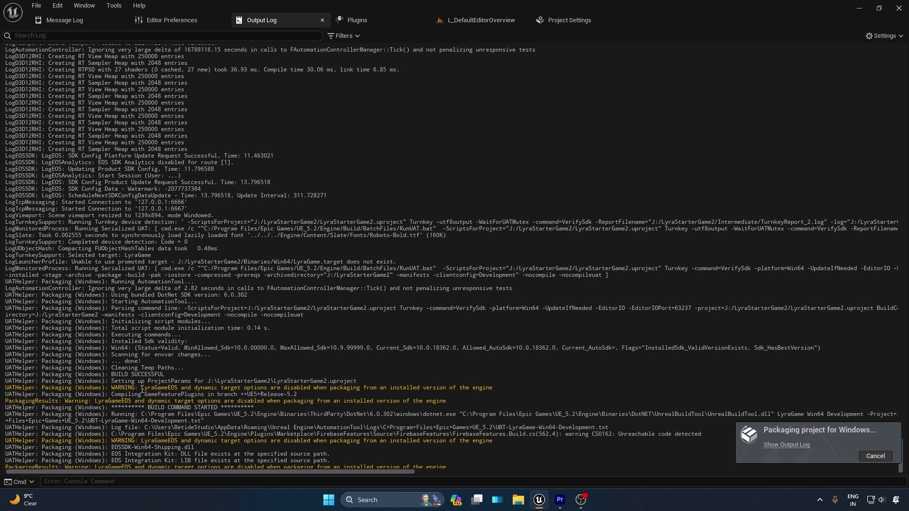
drag(139, 390, 192, 389)
drag(344, 386, 558, 394)
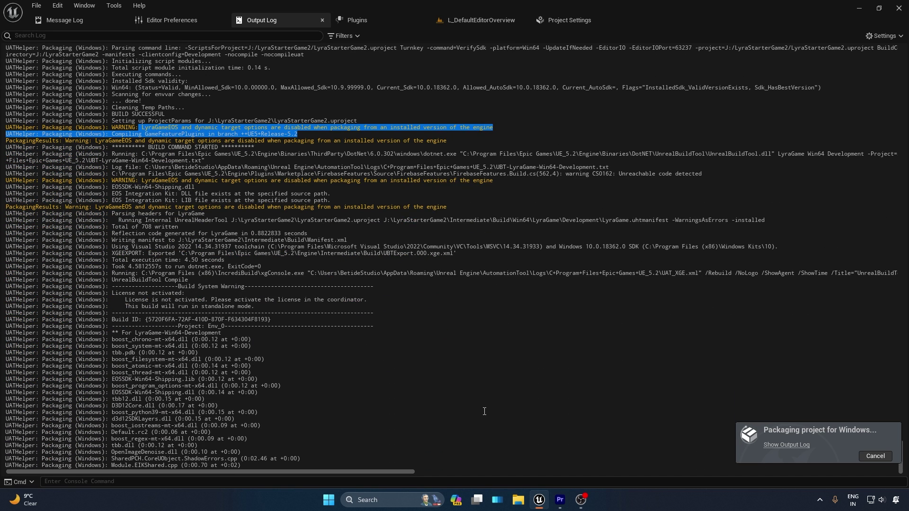
click(488, 408)
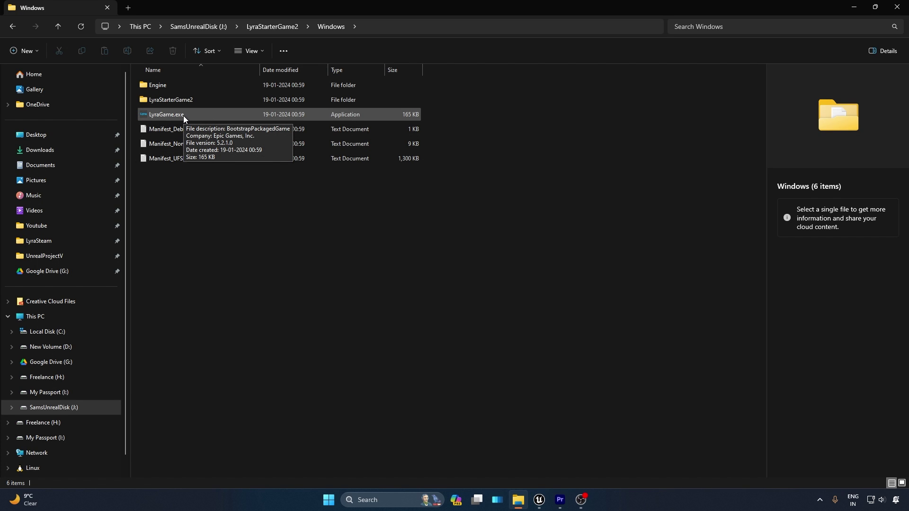
Step: Open a command prompt in the Windows folder and run LyraGame.exe -log -auth_type=deviceid
right_click(185, 116)
right_click(171, 115)
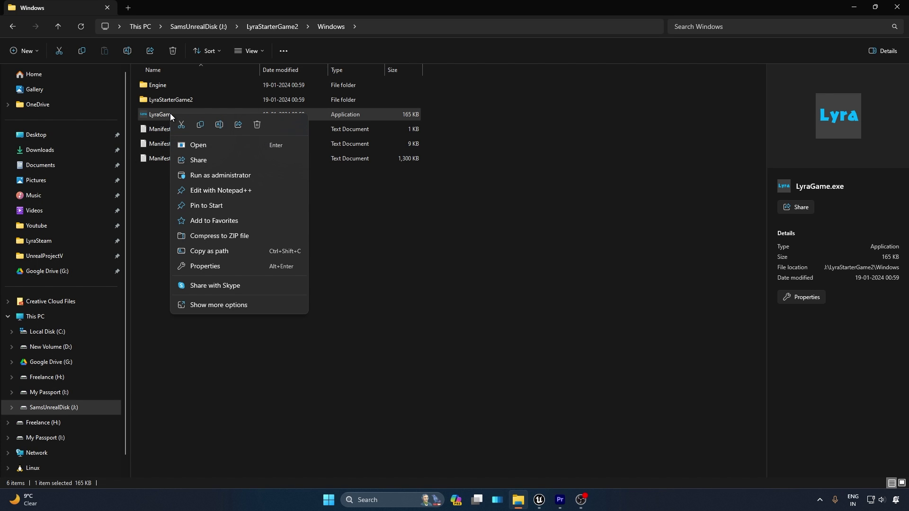
click(217, 124)
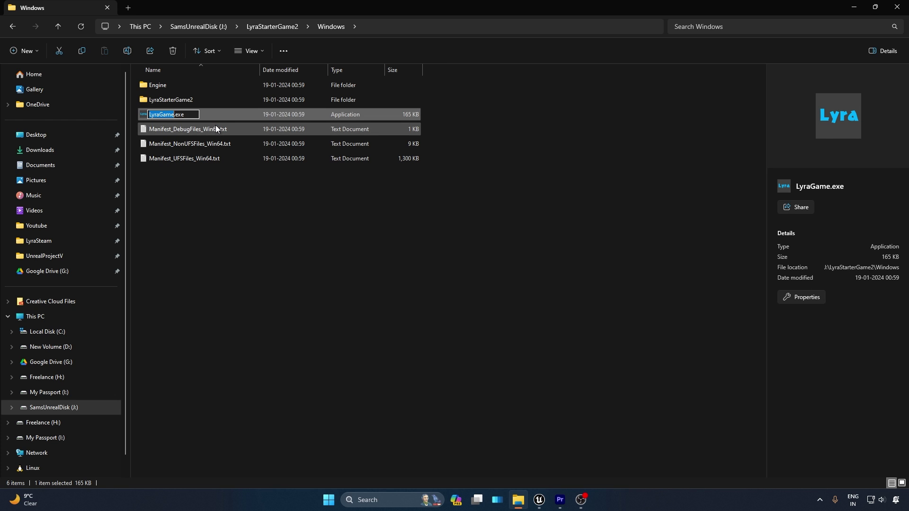
click(463, 27)
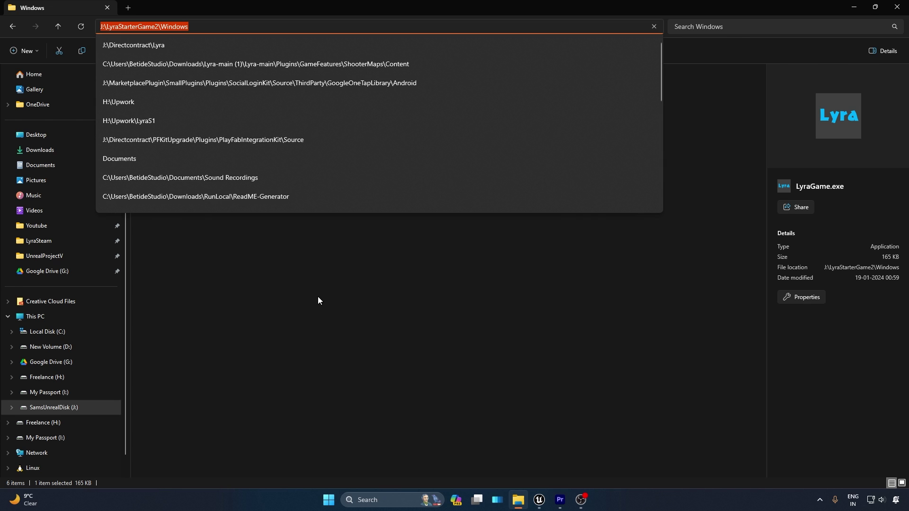
text(cmd)
key(Return)
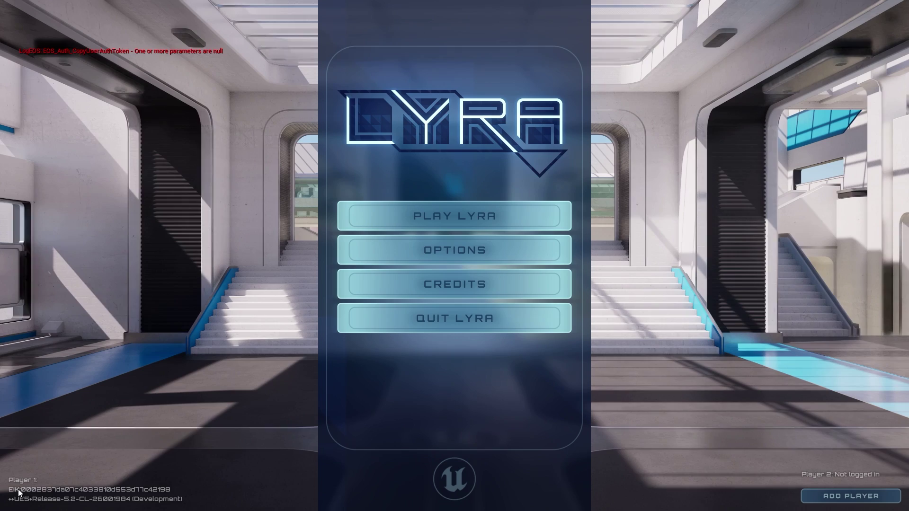
Step: Start a game from Play Lyra, then bring back the packaged Windows folder in File Explorer
click(478, 216)
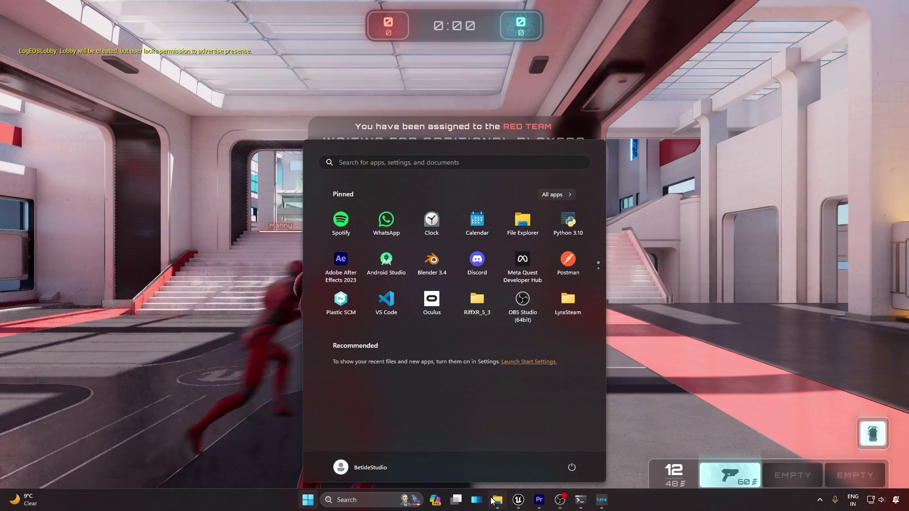
click(495, 500)
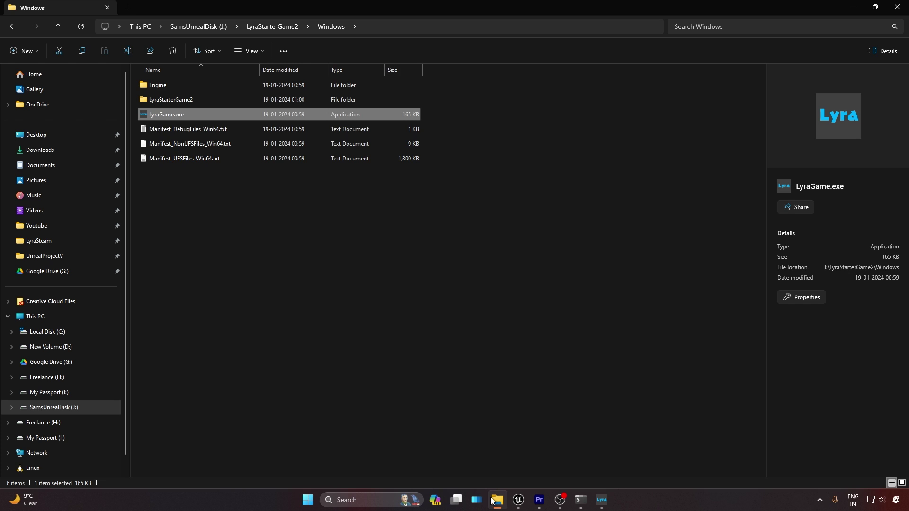
Step: Relaunch LyraGame.exe from a new command prompt with -log -auth_type=accountportal
click(388, 28)
text(cmd)
key(Return)
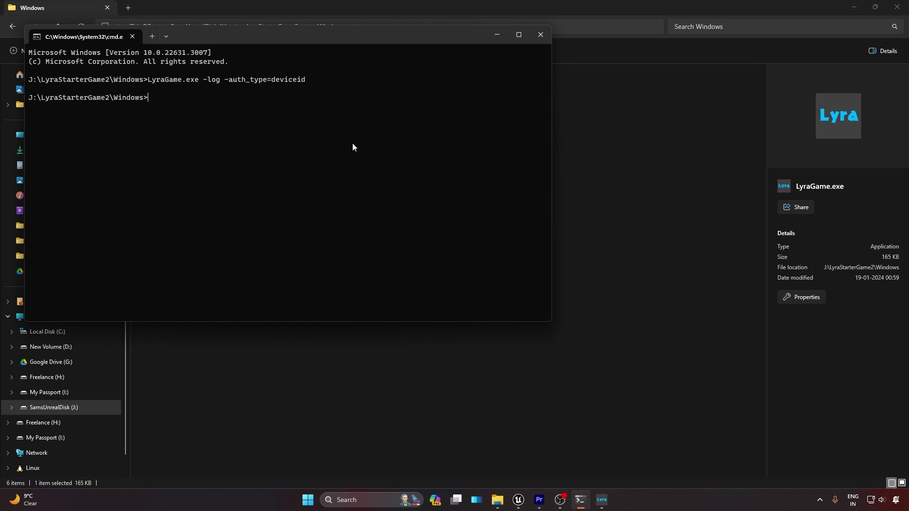
key(Up)
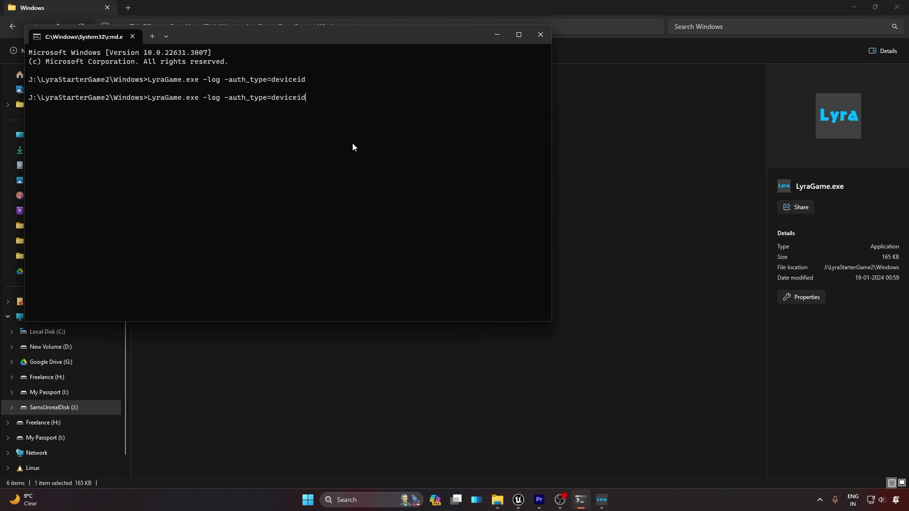
key(BackSpace)
key(BackSpace)
key(BackSpace)
key(BackSpace)
key(BackSpace)
key(BackSpace)
key(BackSpace)
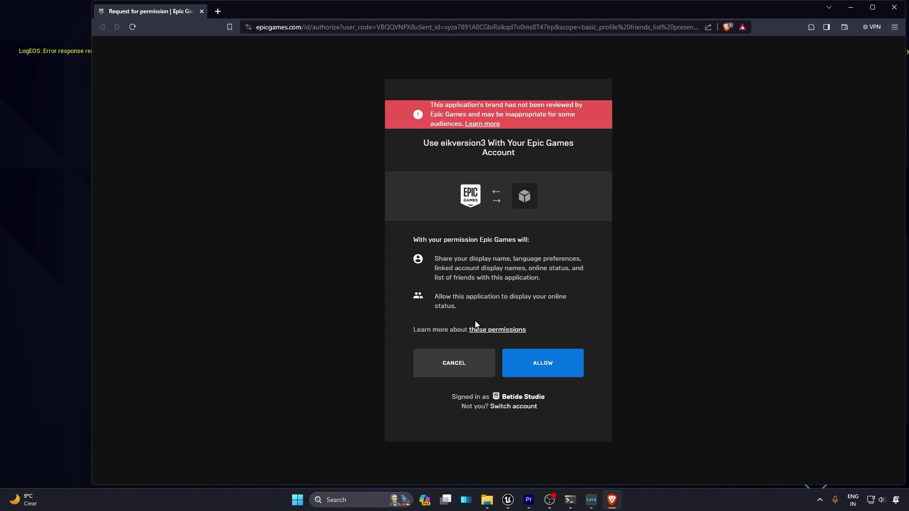
Step: Allow eikversion3 access to the Epic Games account
click(548, 378)
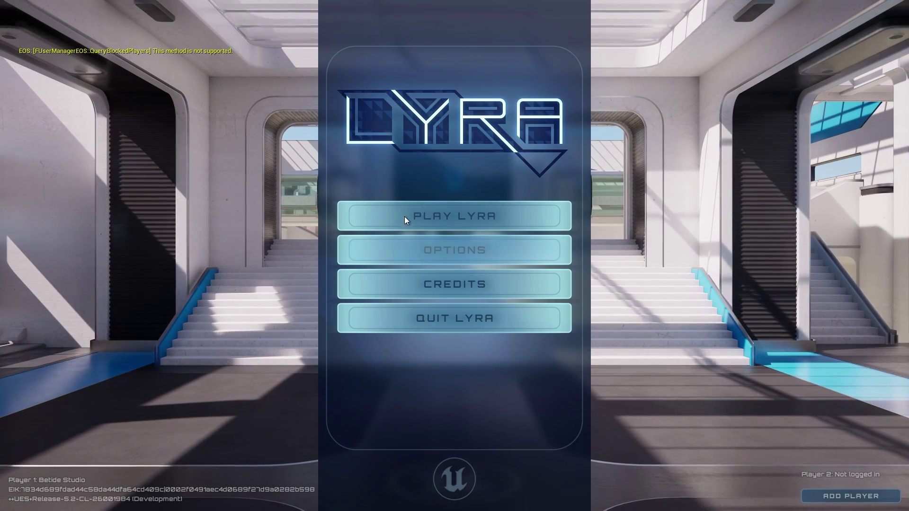
Step: Browse online sessions and join the Elimination / Expanse match
click(409, 215)
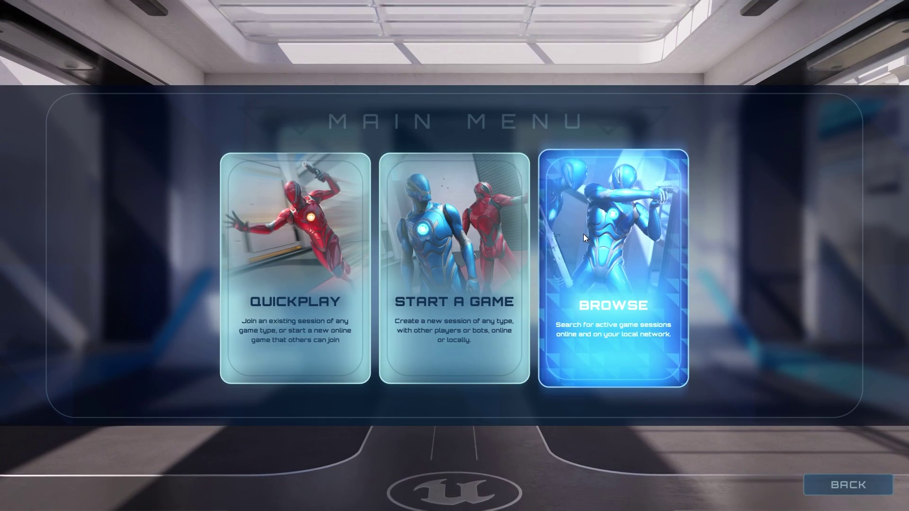
click(583, 238)
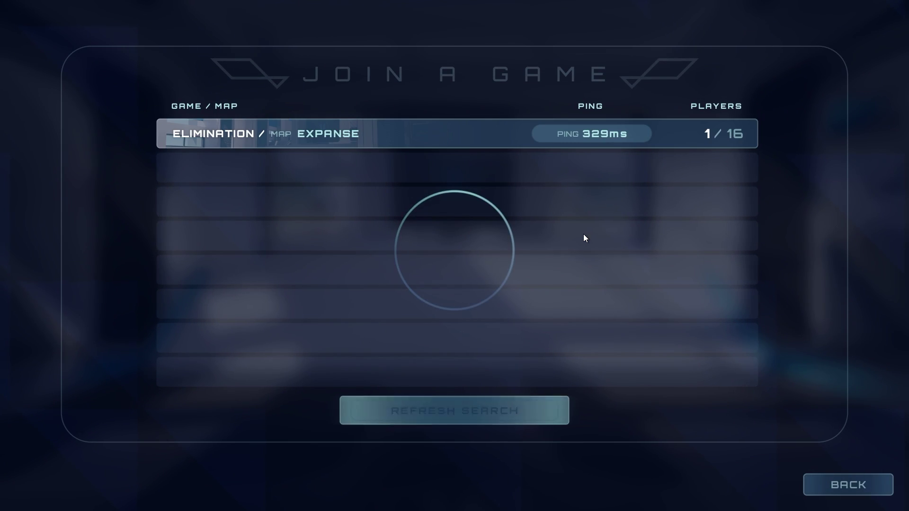
click(620, 133)
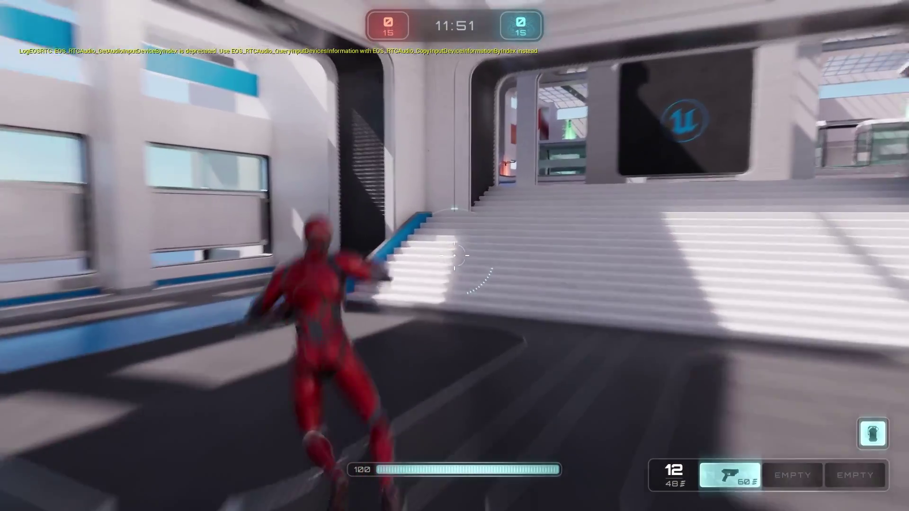
Step: Switch to the other Lyra client, shoot the opposing player for a kill, then switch back
key(super)
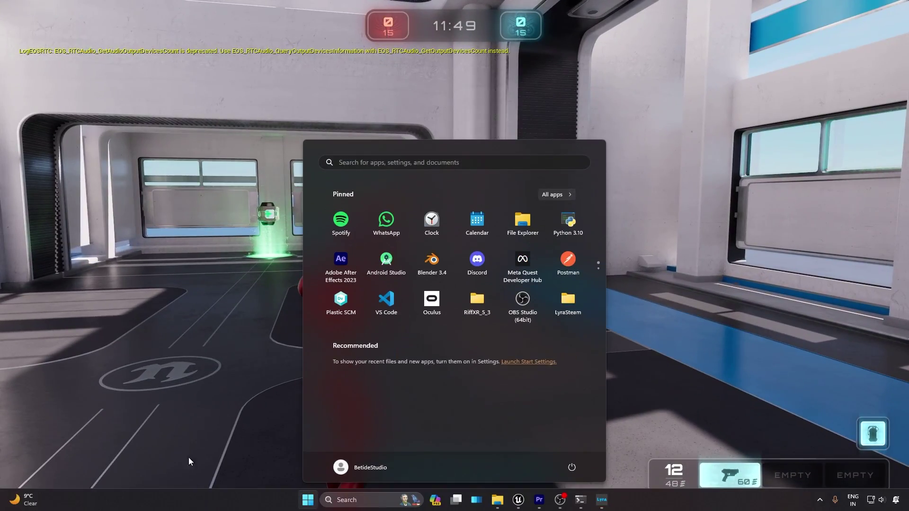
mouse_move(604, 506)
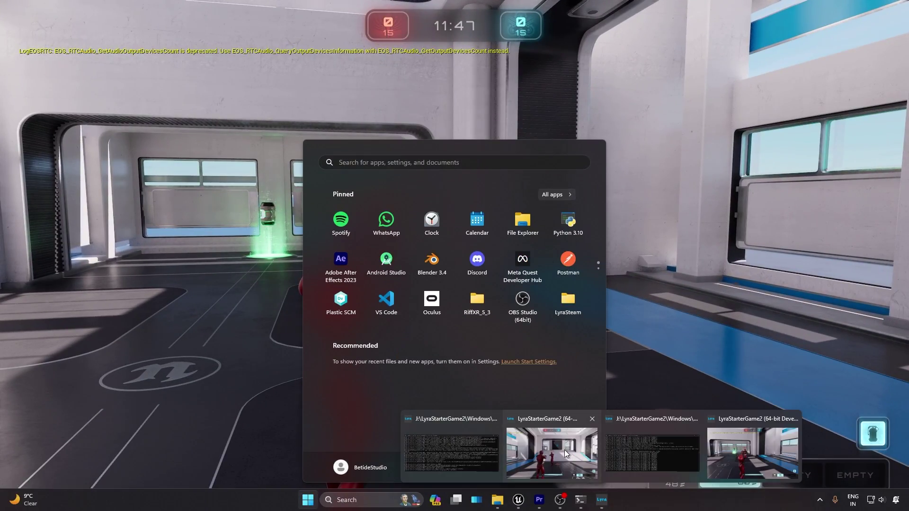
mouse_move(565, 450)
mouse_move(782, 447)
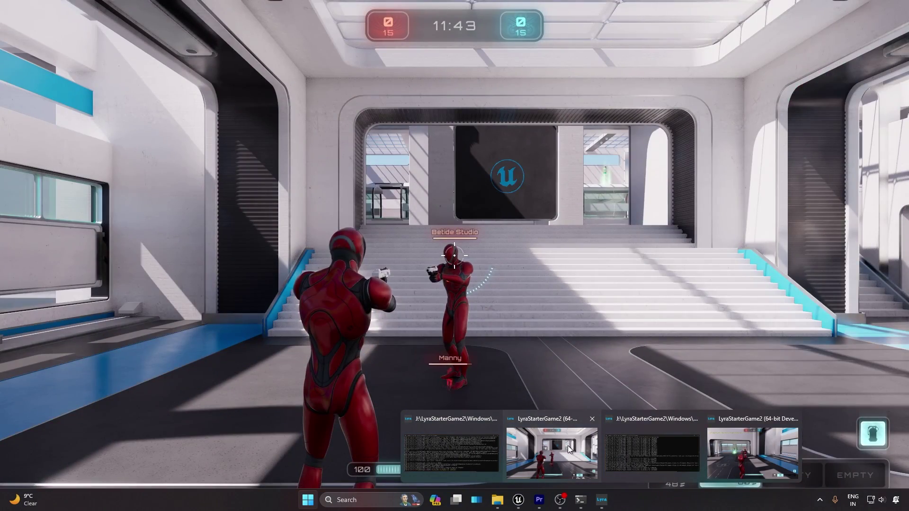
click(568, 448)
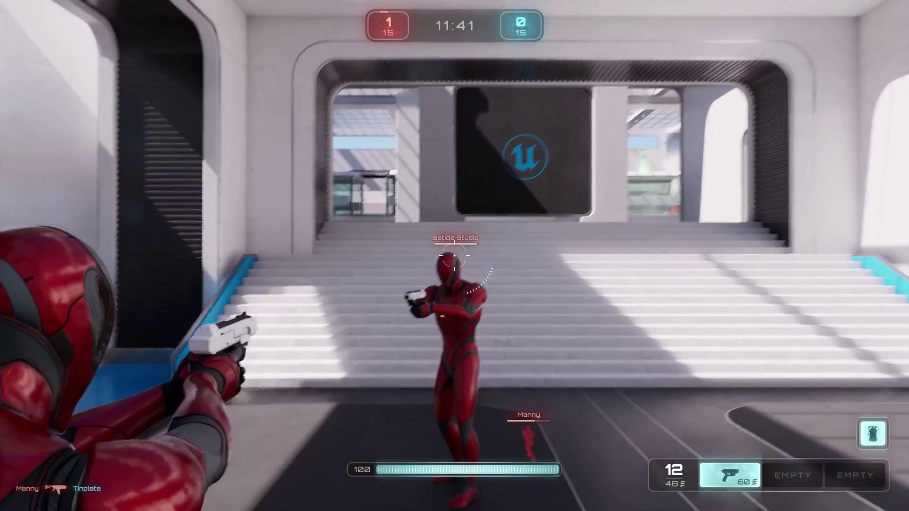
click(568, 455)
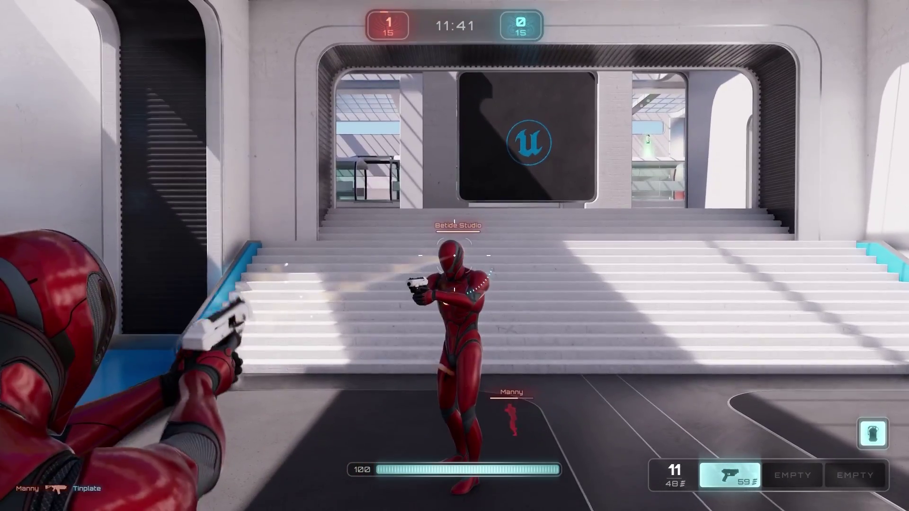
key(super)
mouse_move(601, 500)
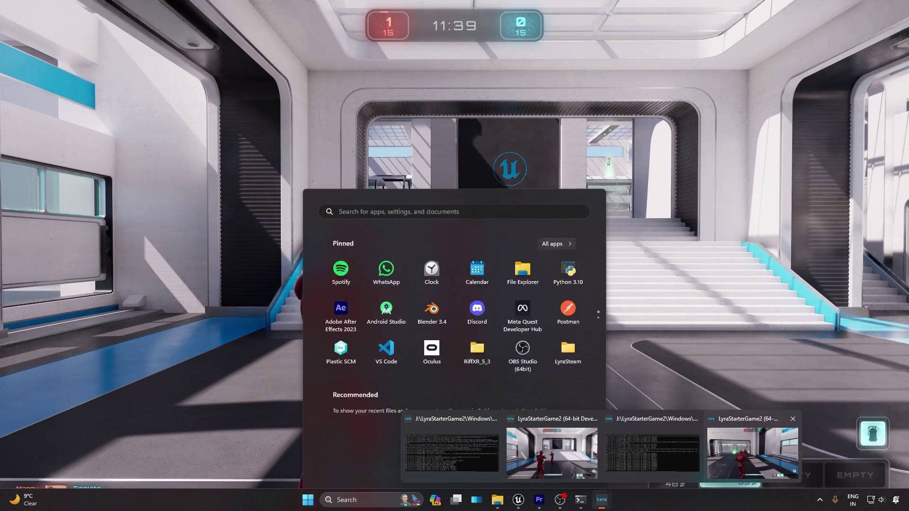